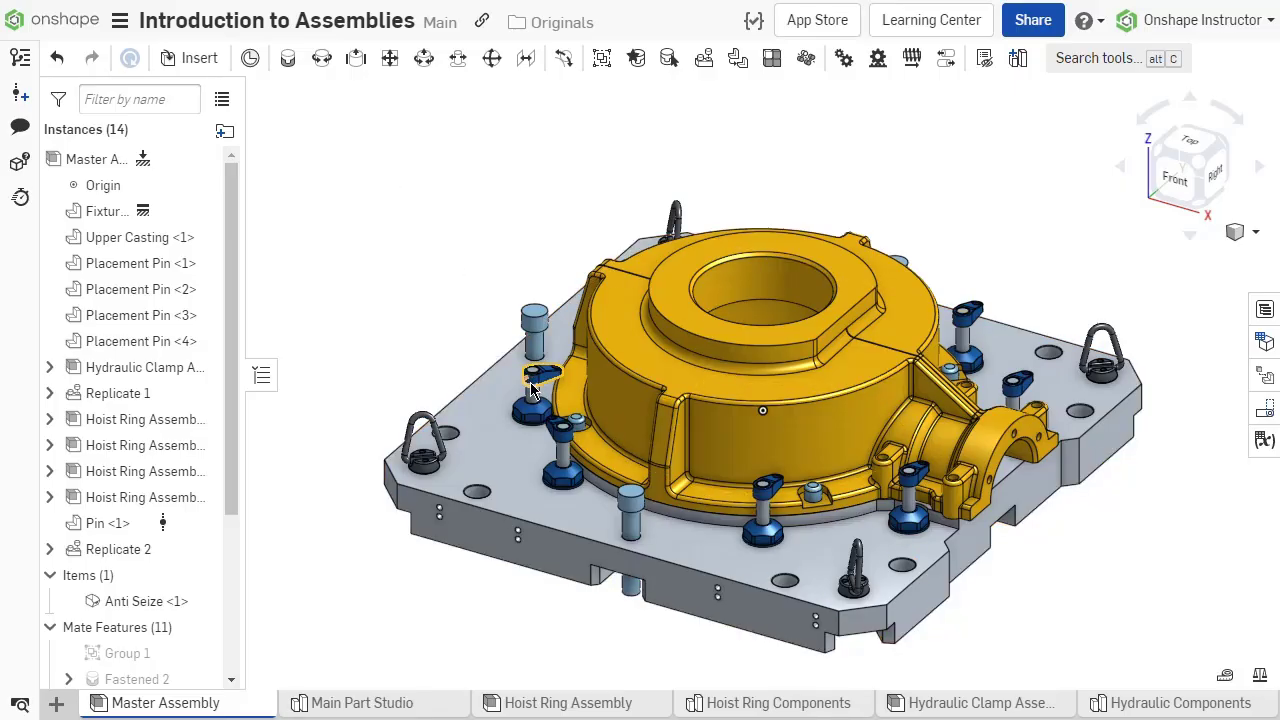
# Drag the left hydraulic clamp's swing arm to rotate it about its mate to a new angle.
pyautogui.moveTo(533, 346); pyautogui.dragTo(529, 372)
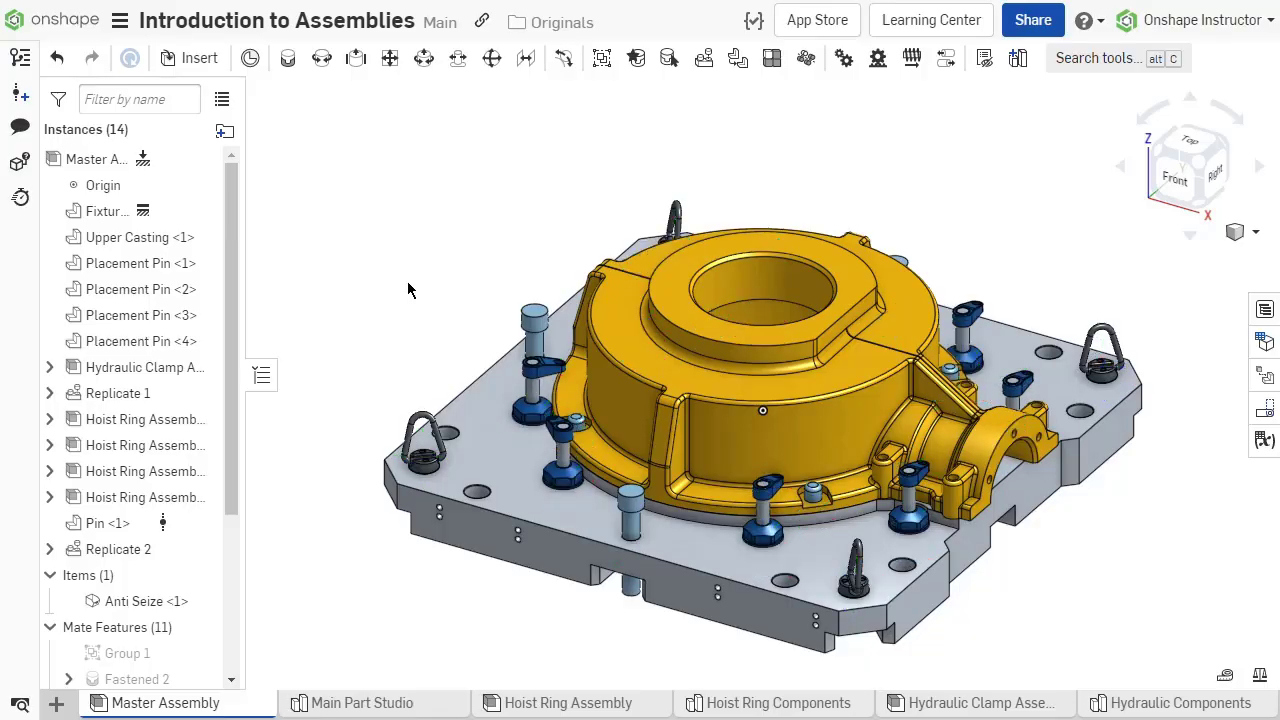
# Select Placement Pin <1> through <4> together in the instance list.
pyautogui.click(150, 270)
pyautogui.click(145, 292)
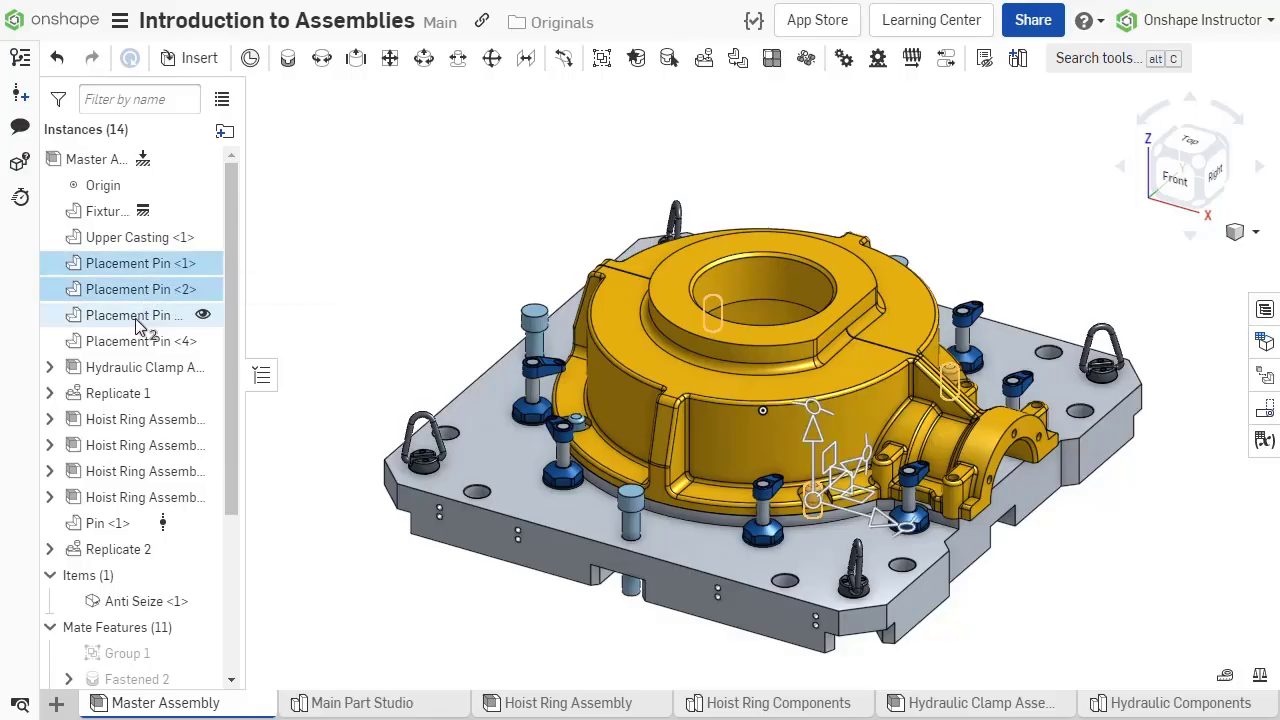
pyautogui.click(142, 317)
pyautogui.click(139, 343)
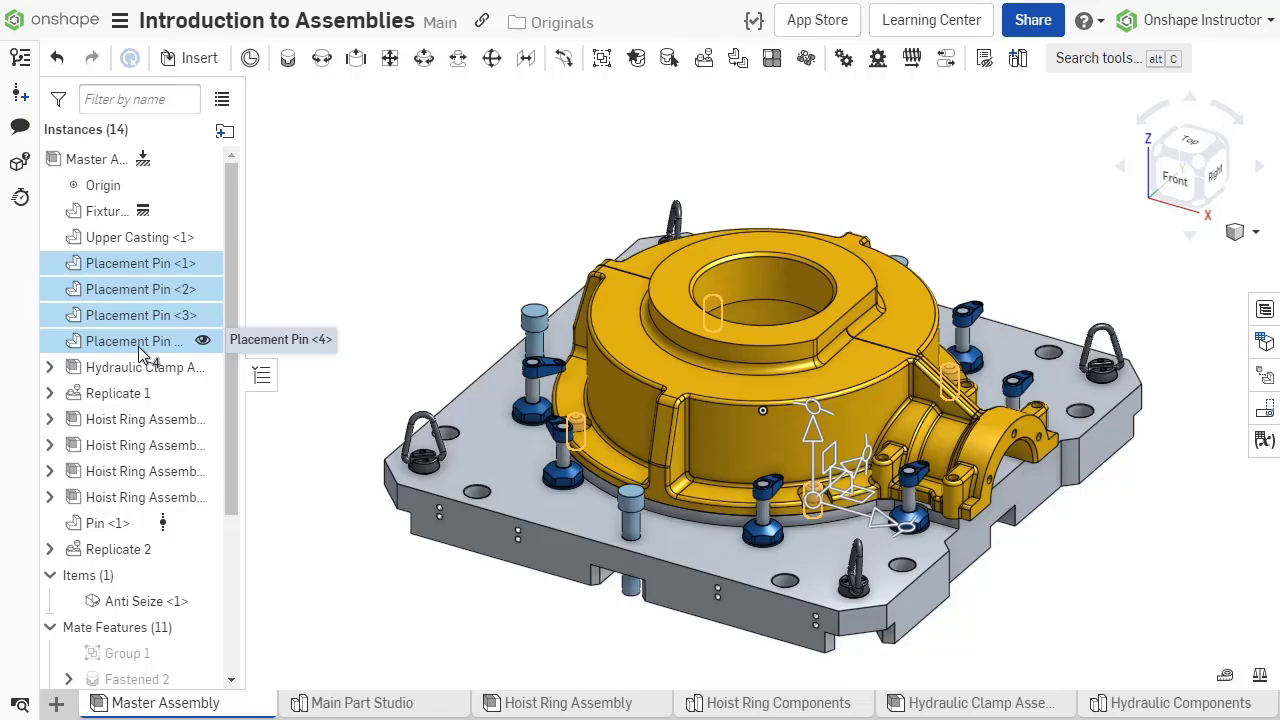
# Review the single Placement Pin BOM row with quantity 4, then select the Hydraulic Clamp Assembly instance.
pyautogui.click(1265, 307)
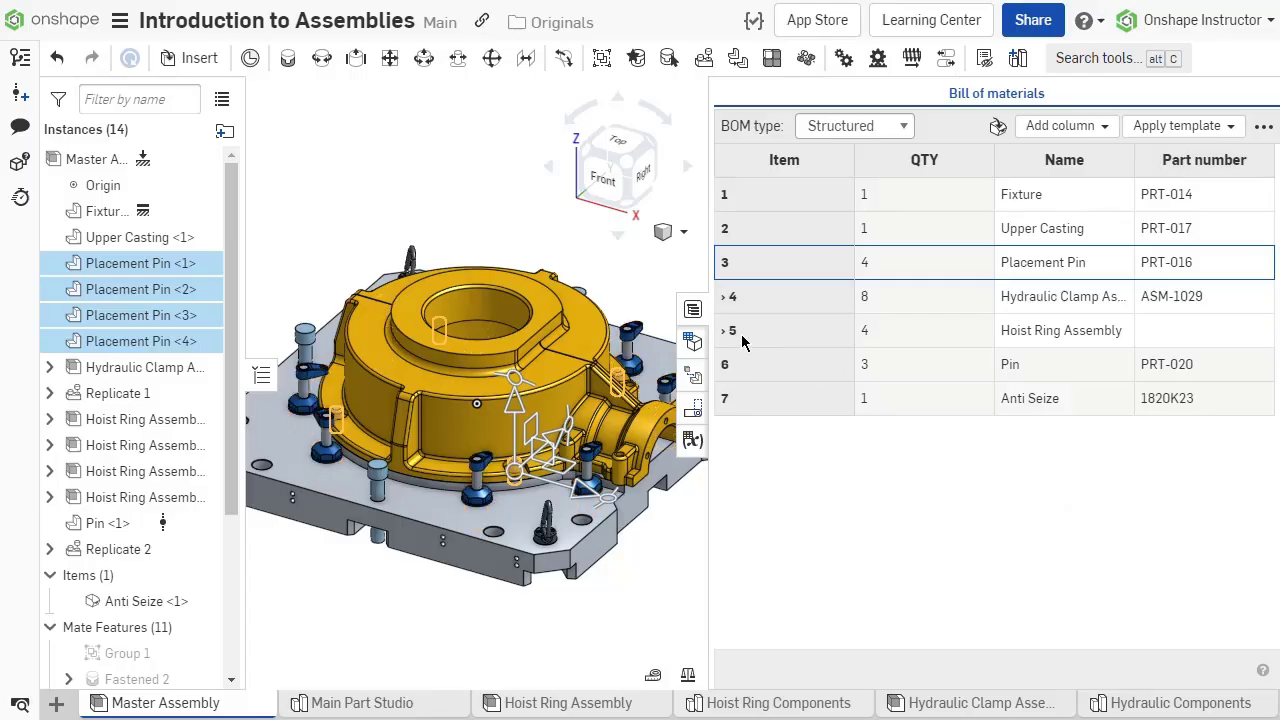
pyautogui.click(690, 308)
pyautogui.click(375, 278)
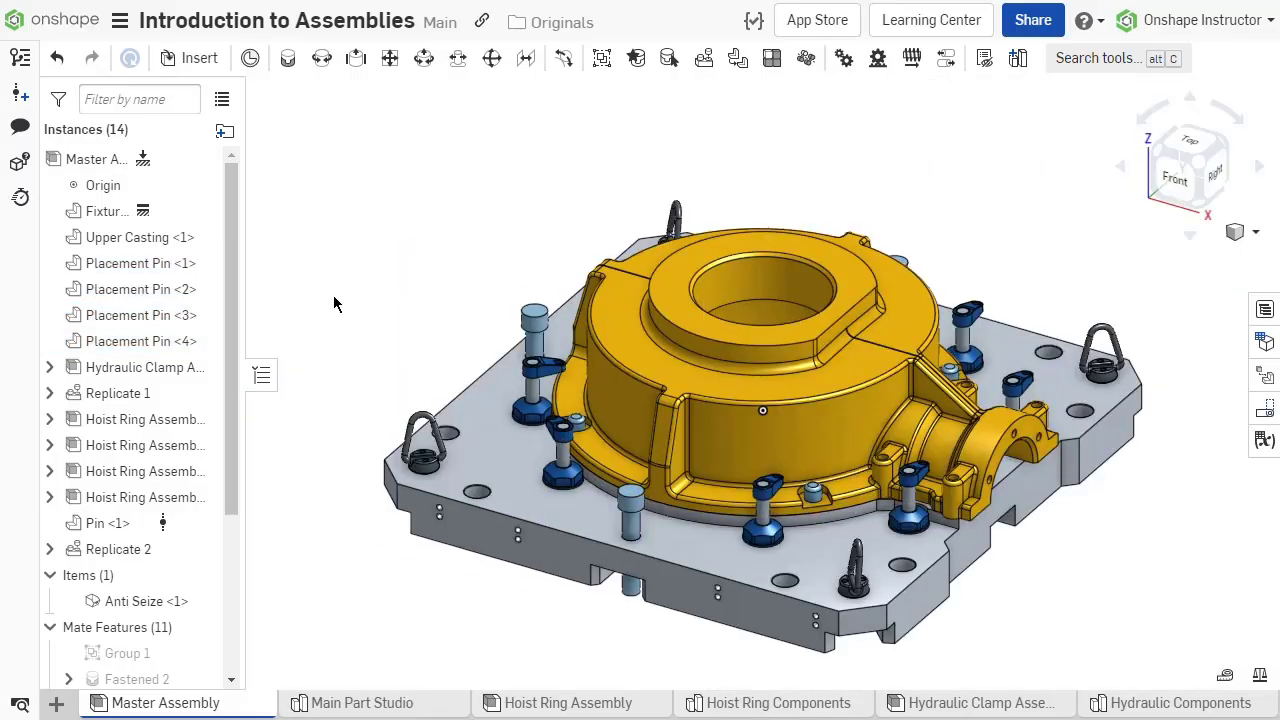
pyautogui.click(178, 370)
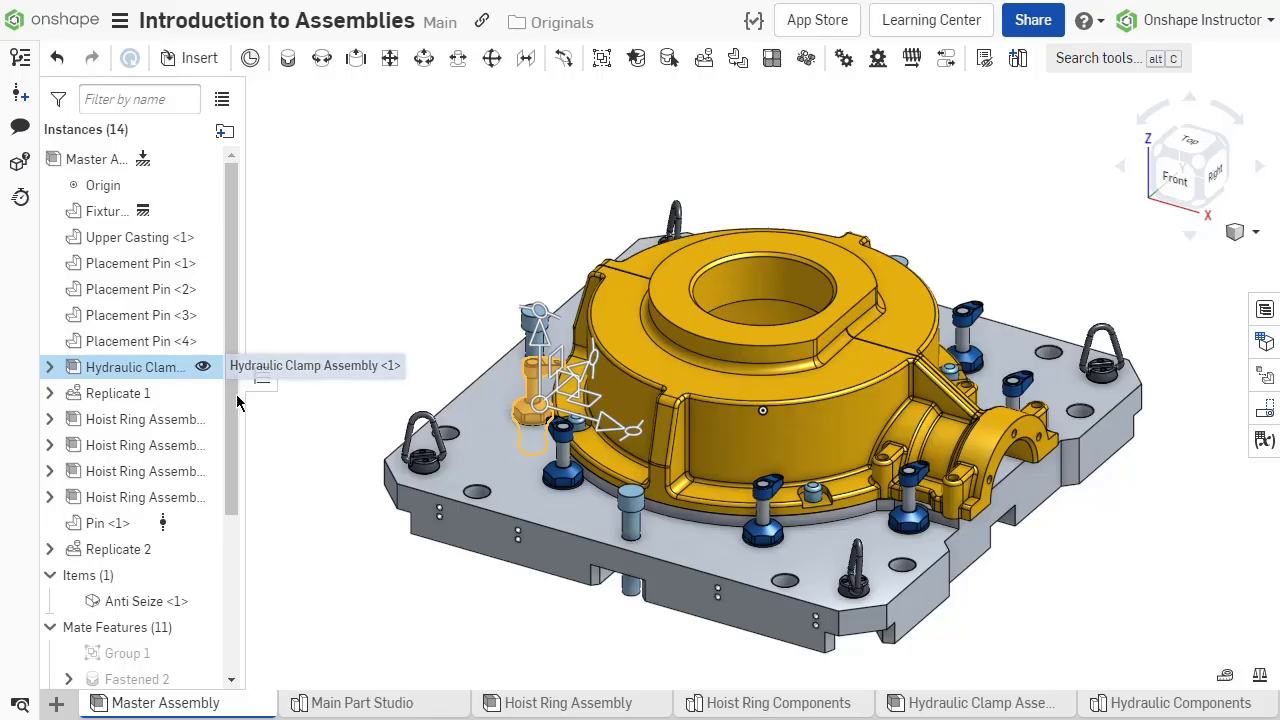
# In the Hydraulic Clamp Assembly, lift the swing arm upward along its cylindrical mate.
pyautogui.click(928, 704)
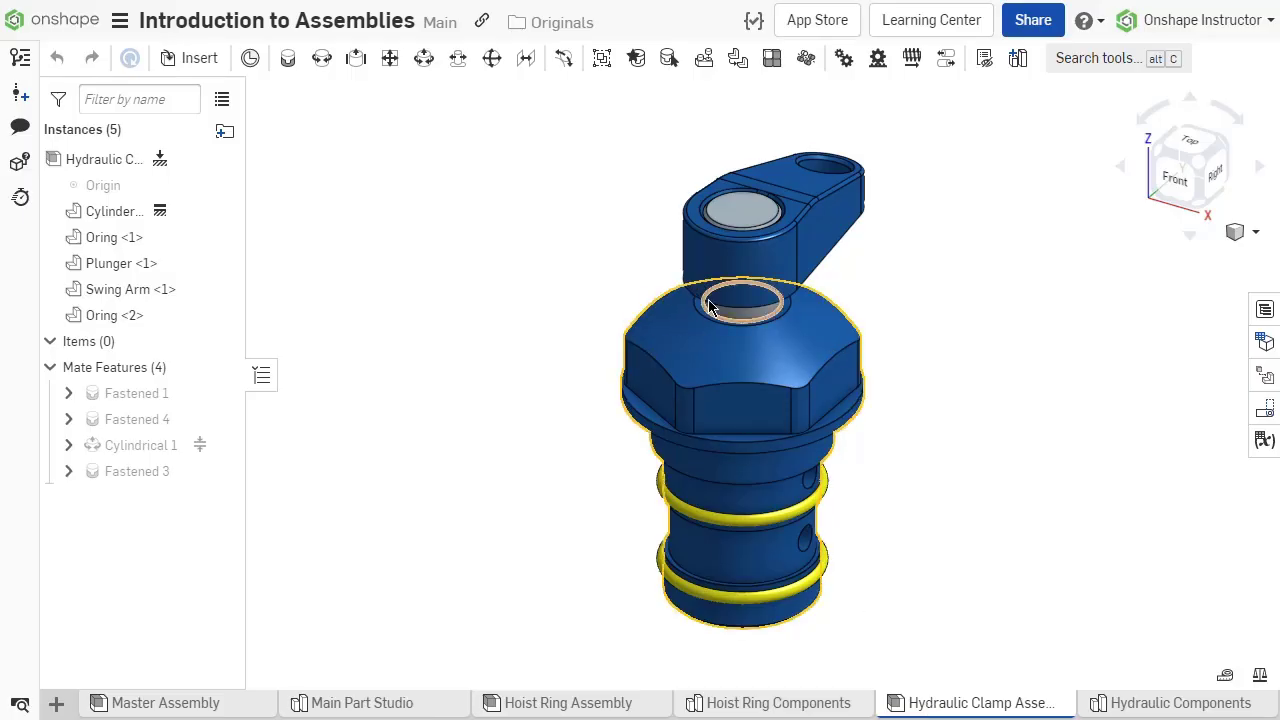
pyautogui.moveTo(732, 294)
pyautogui.mouseDown()
pyautogui.moveTo(729, 143)
pyautogui.moveTo(752, 292)
pyautogui.mouseUp()
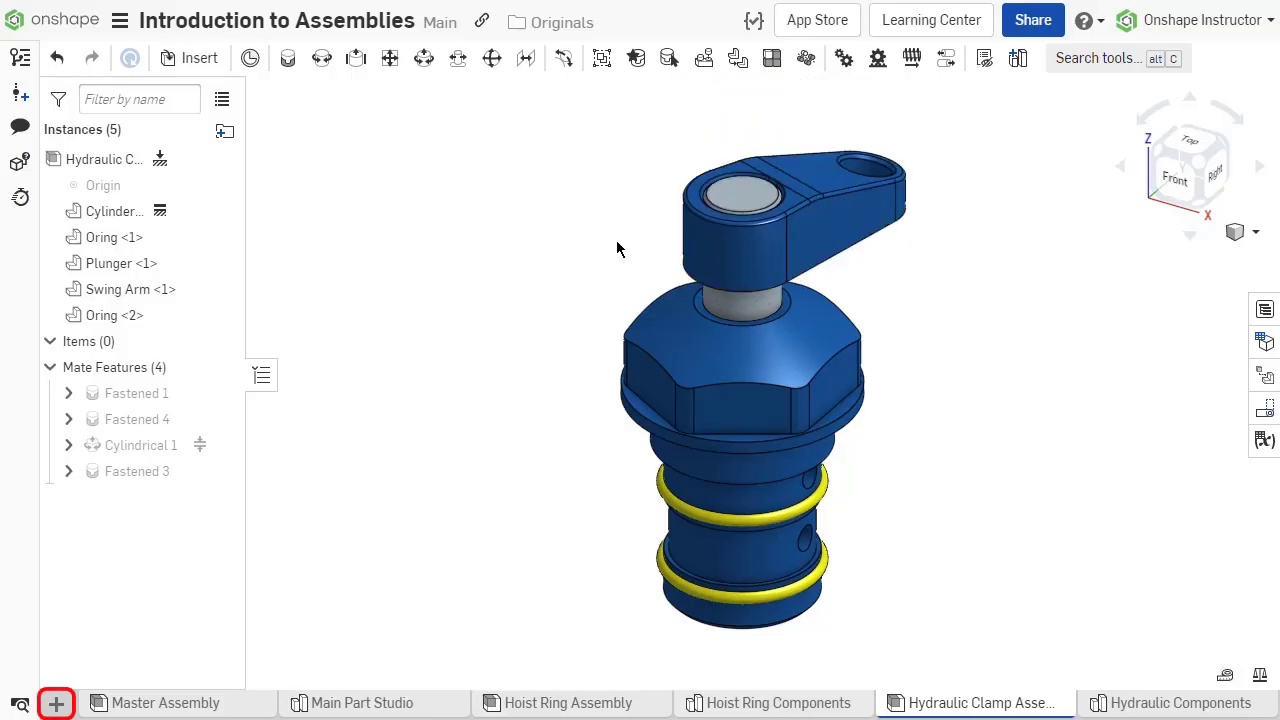
# Create a new empty assembly, Assembly 1, and push the clamp's plunger and swing arm back down.
pyautogui.click(56, 703)
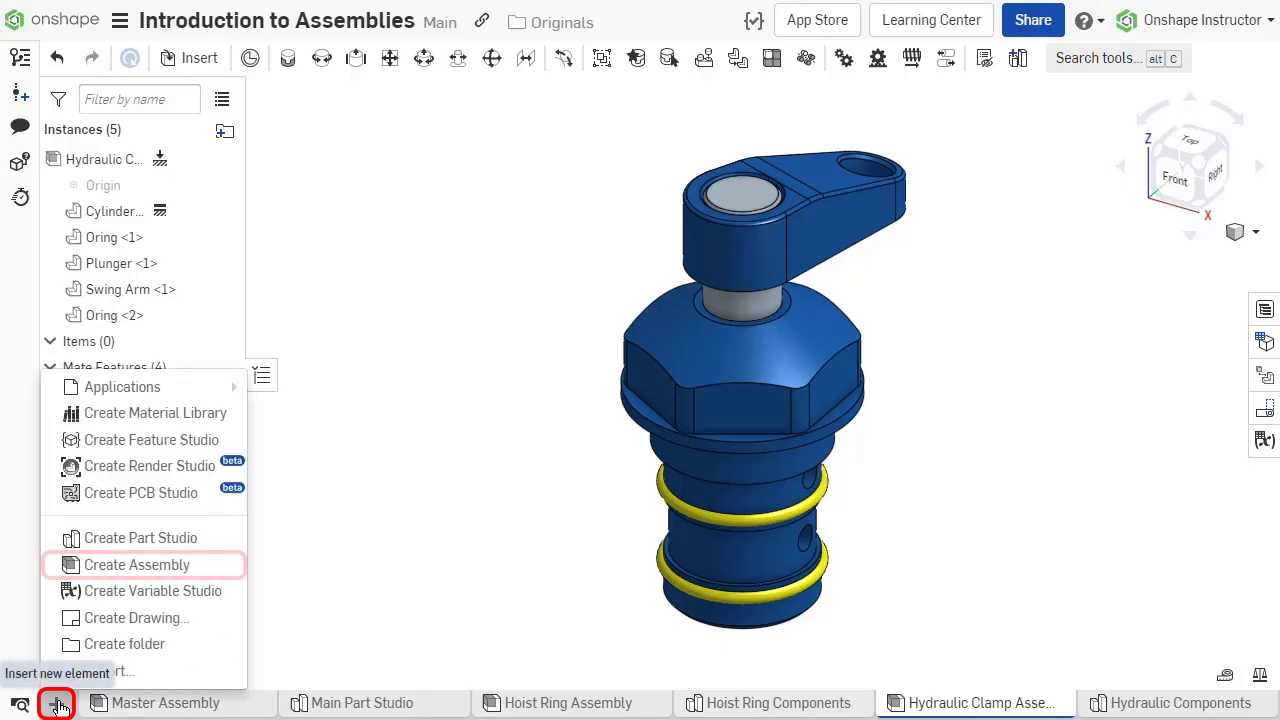
pyautogui.click(56, 568)
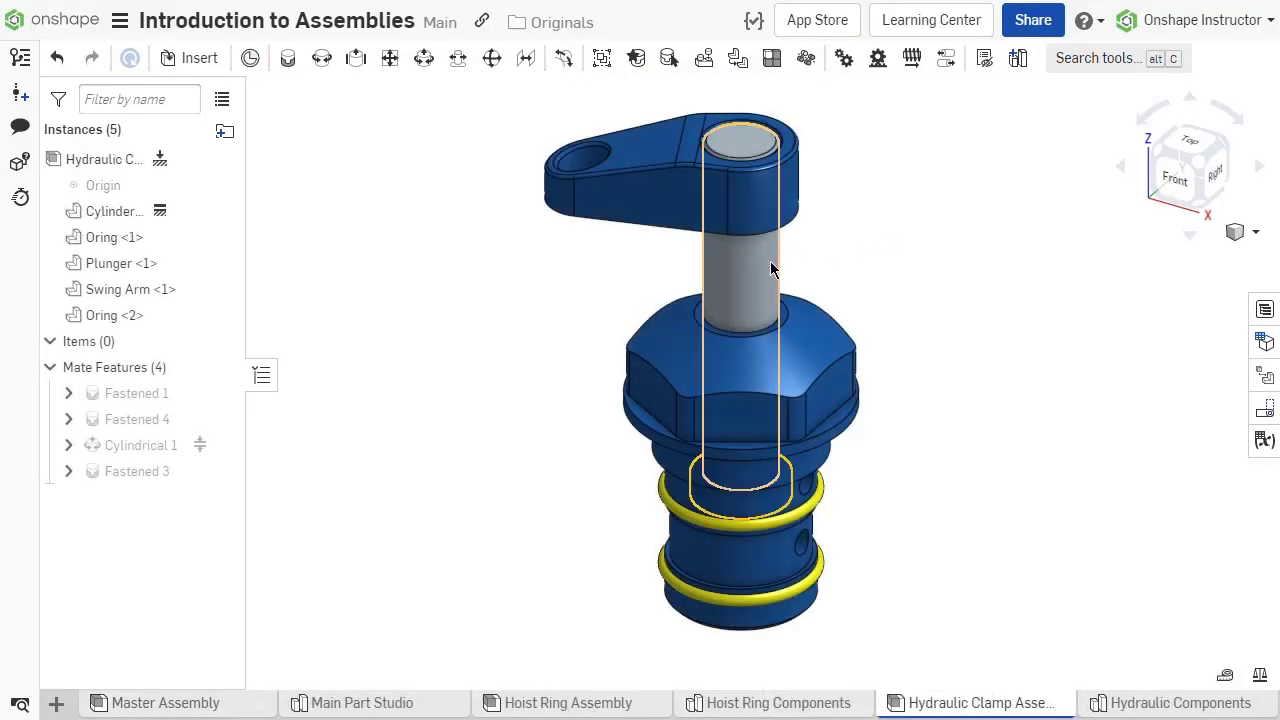
pyautogui.moveTo(762, 262); pyautogui.dragTo(741, 303)
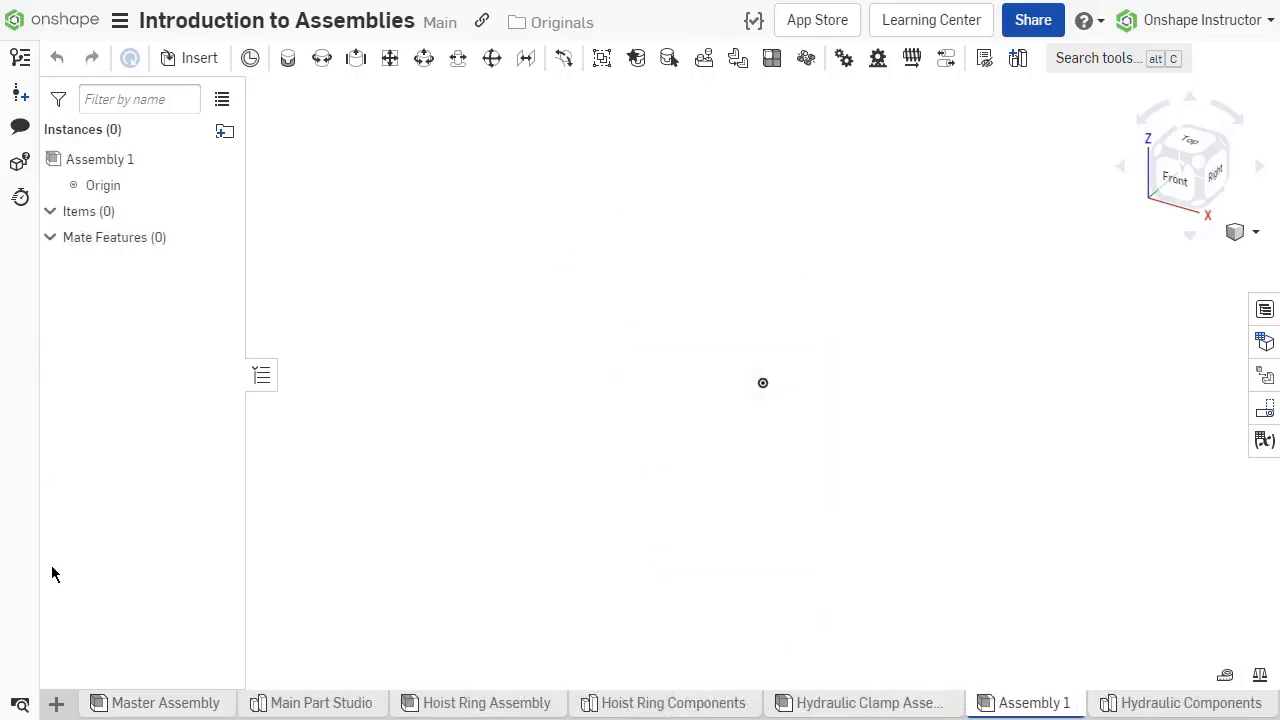
# Rename the Assembly 1 tab to 'Subassembly' and return to the Master Assembly.
pyautogui.rightClick(992, 706)
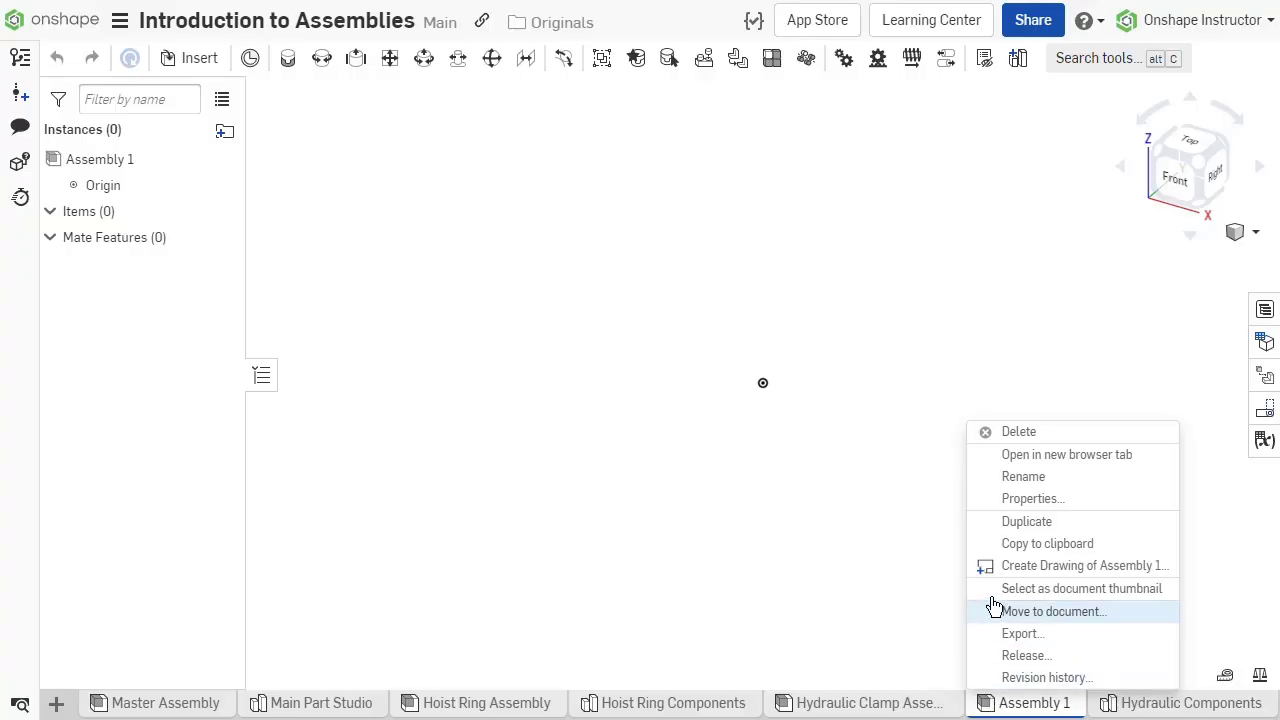
pyautogui.click(982, 478)
pyautogui.write('Subassembly')
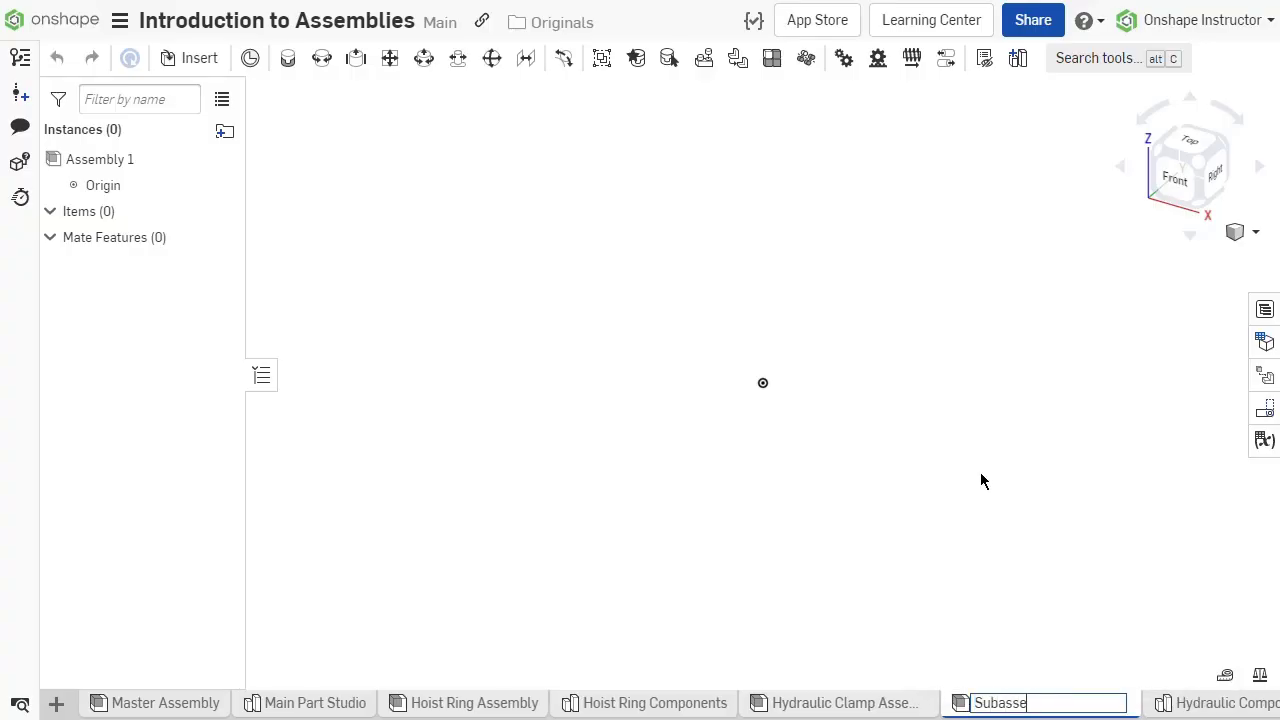
pyautogui.press('Return')
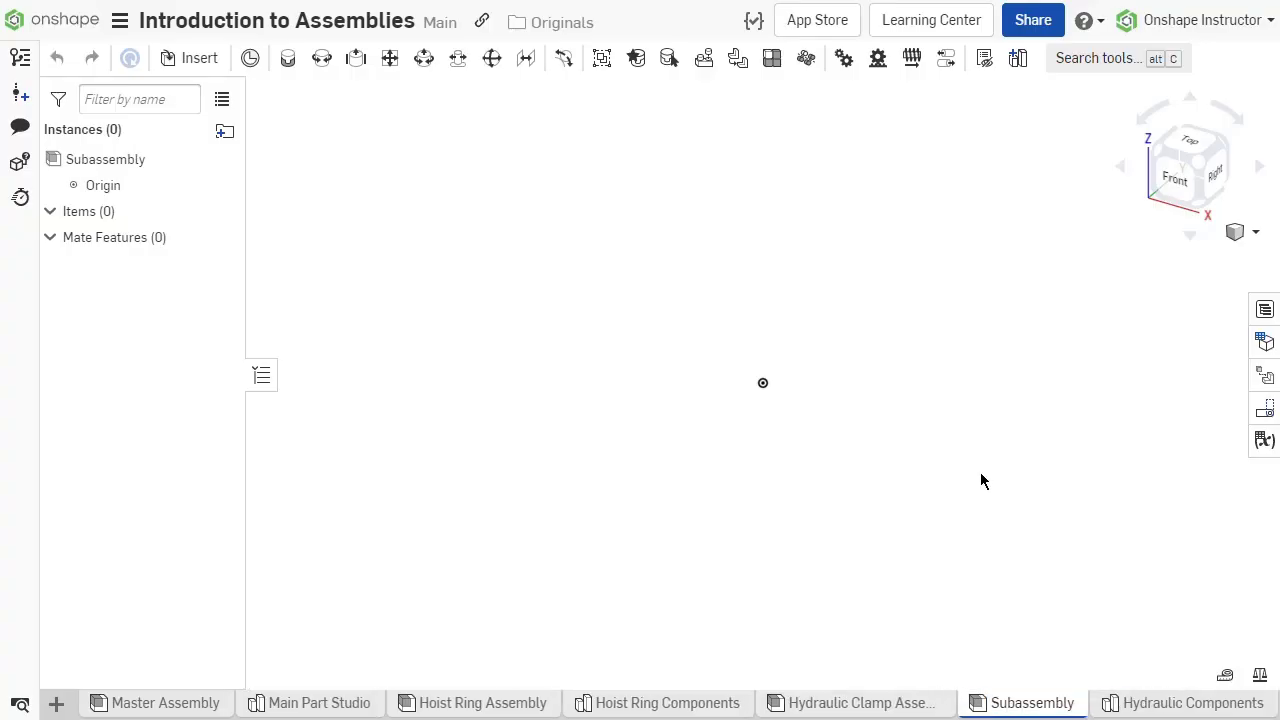
pyautogui.click(163, 703)
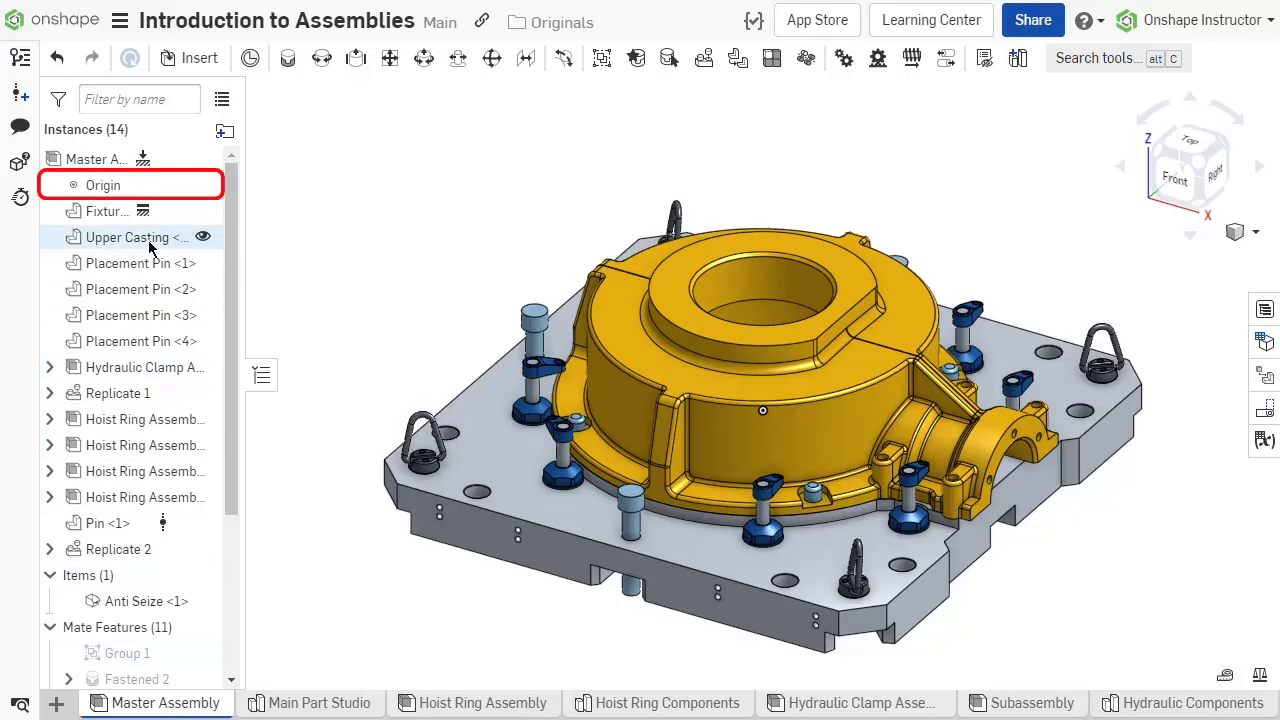
# Select the Master Assembly origin at 0, 0, 0, then orbit and zoom to inspect the fixture.
pyautogui.click(150, 197)
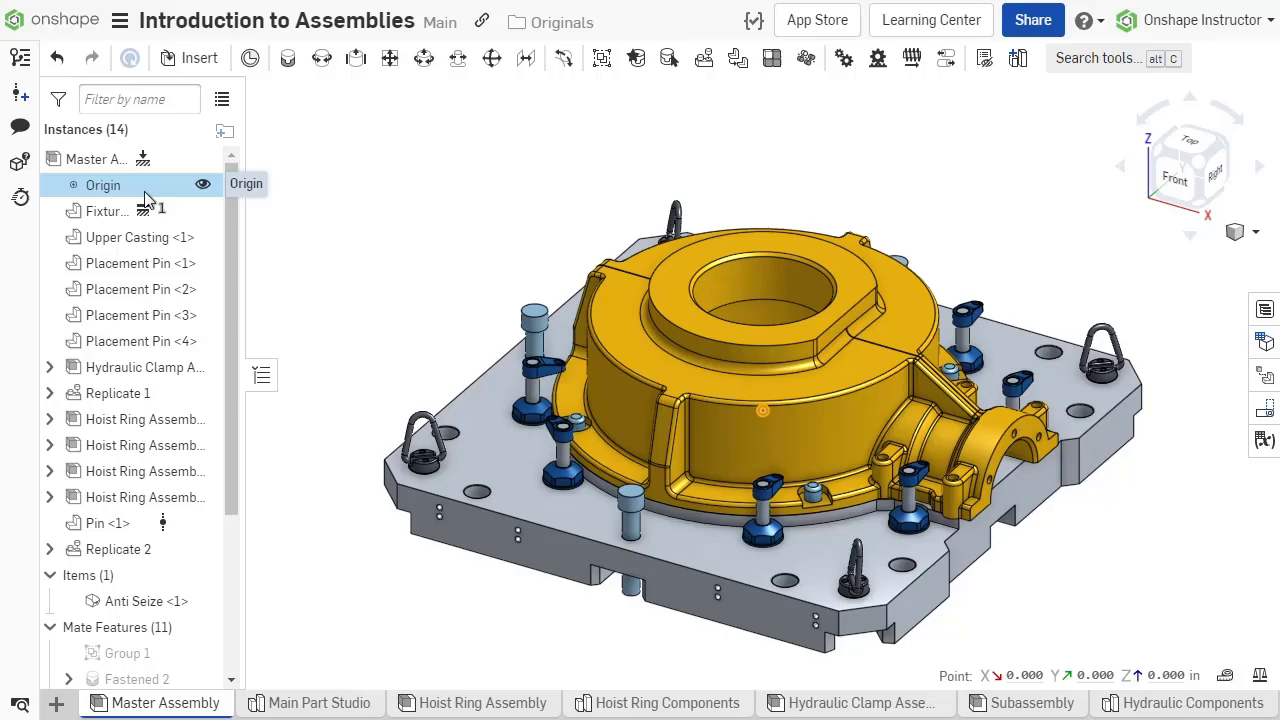
pyautogui.moveTo(400, 300); pyautogui.dragTo(455, 348, button='right')
pyautogui.scroll(2, 581, 294)
pyautogui.scroll(-5, 662, 295)
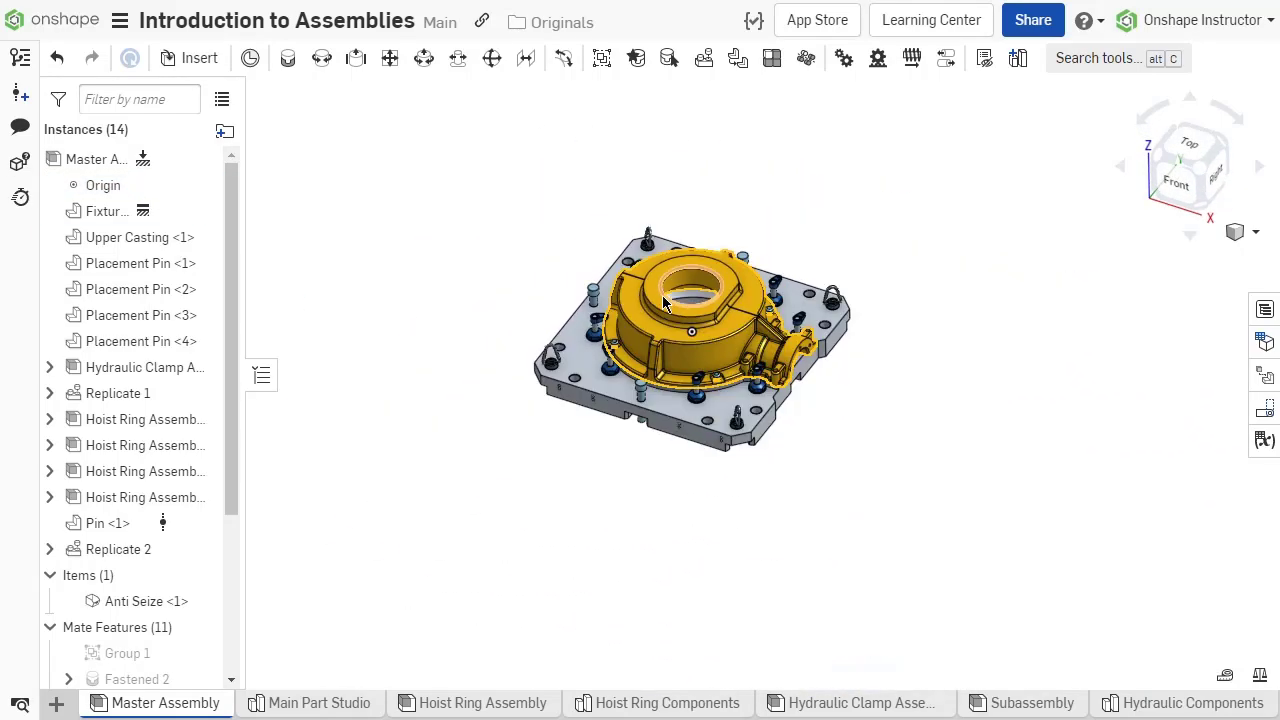
pyautogui.scroll(4, 663, 294)
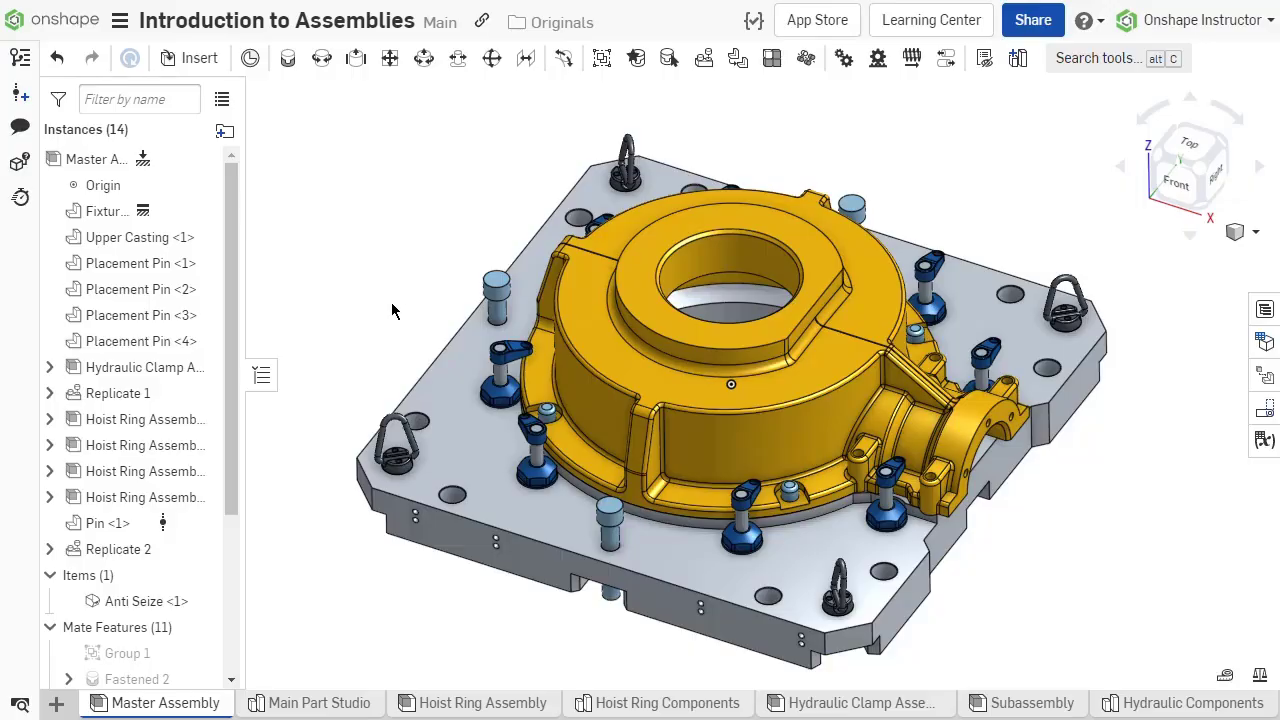
# Show the standard view and display style options under the view cube.
pyautogui.click(1255, 232)
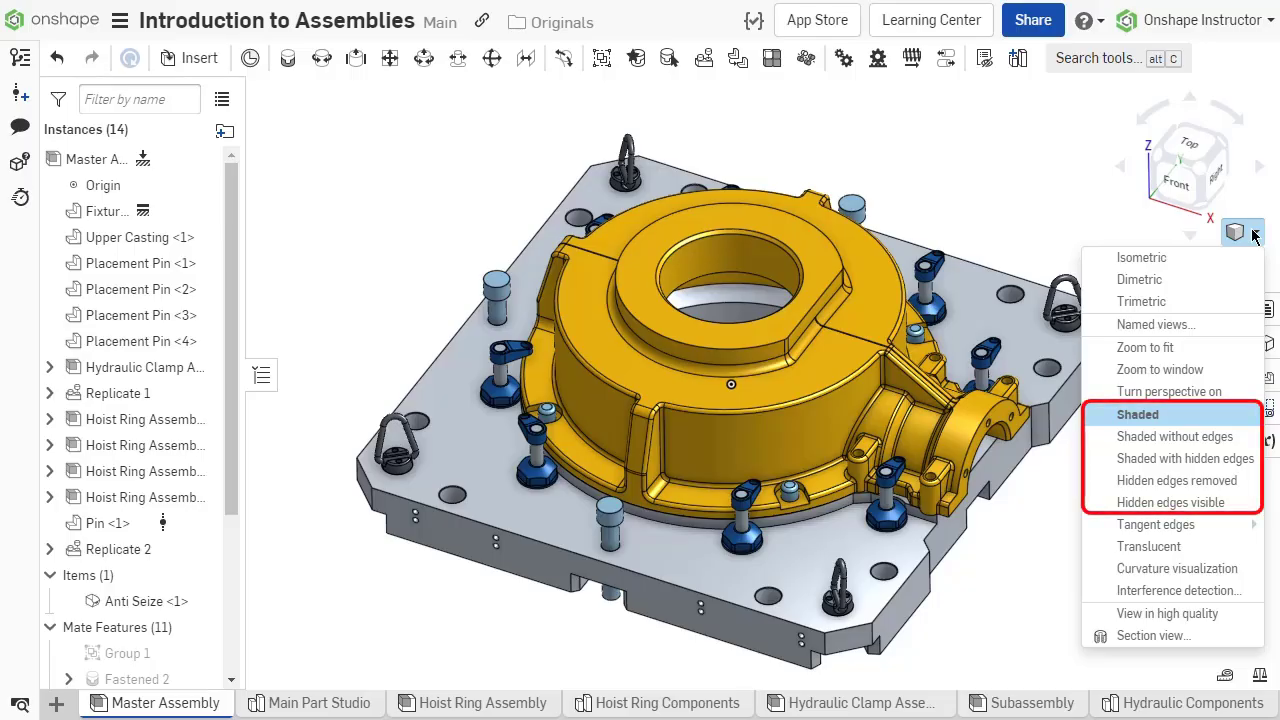
pyautogui.moveTo(1237, 530)
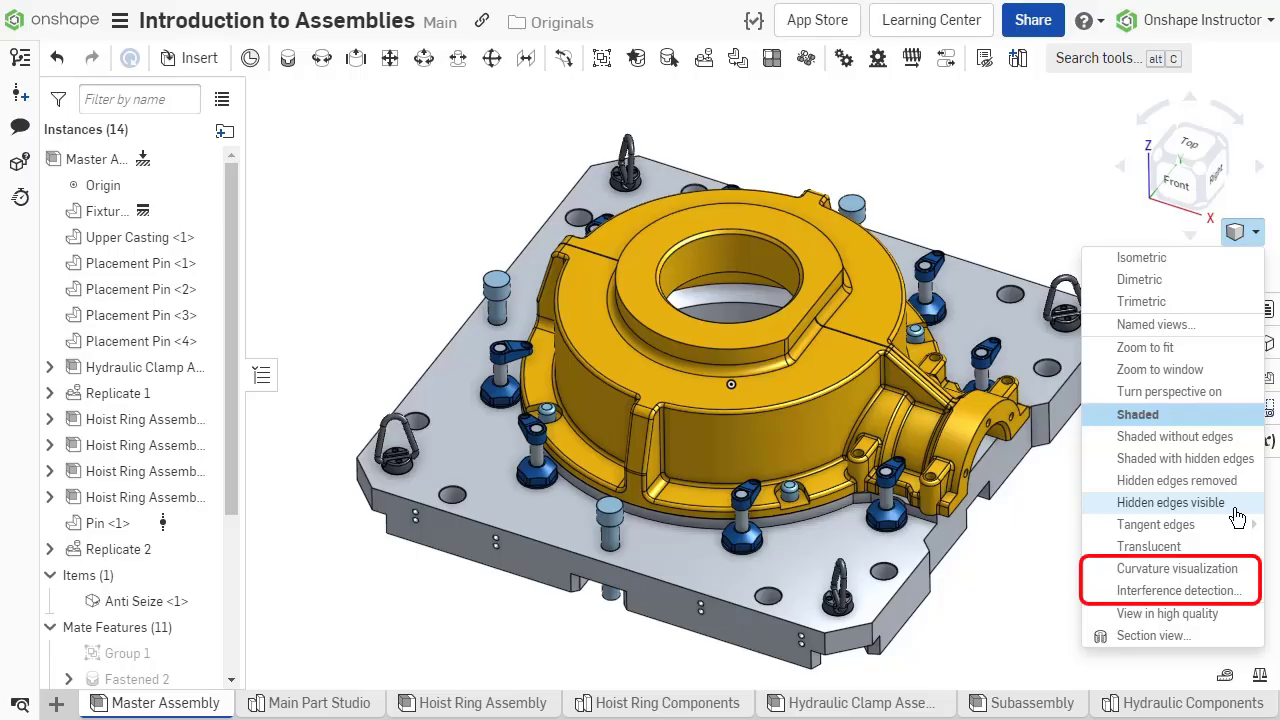
pyautogui.click(1237, 510)
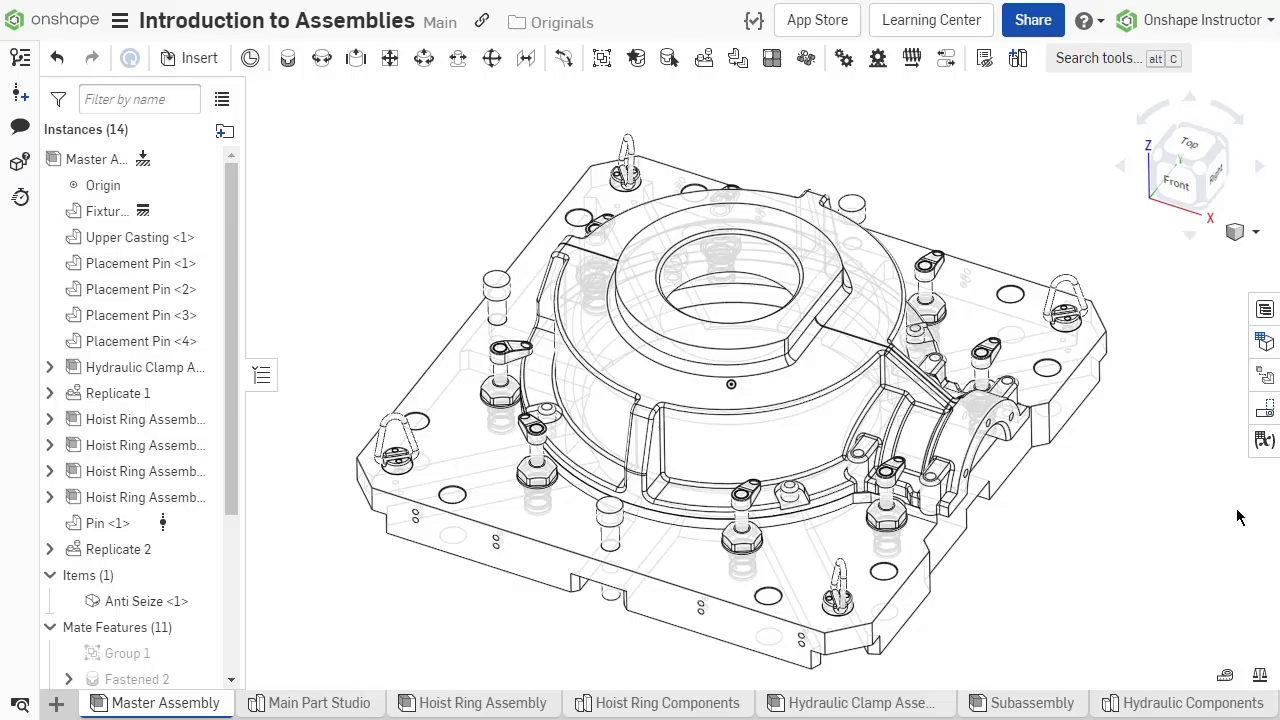
pyautogui.click(948, 492)
pyautogui.click(960, 550)
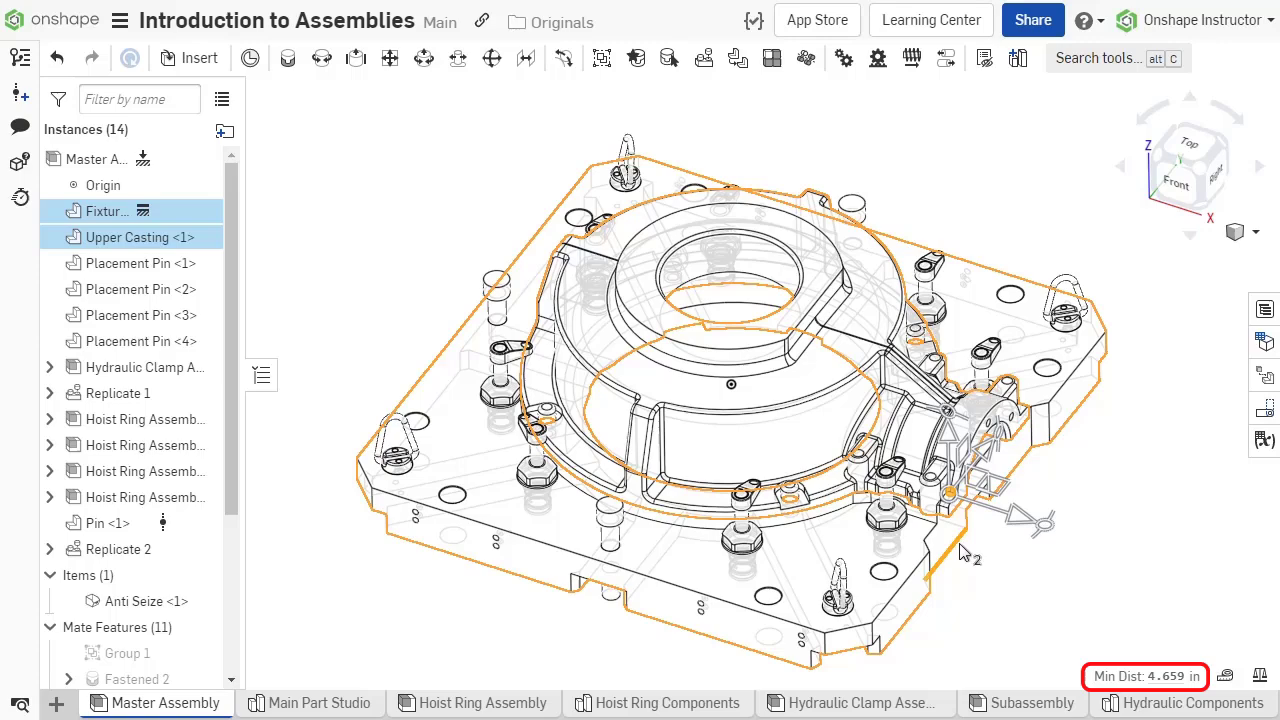
pyautogui.click(1225, 678)
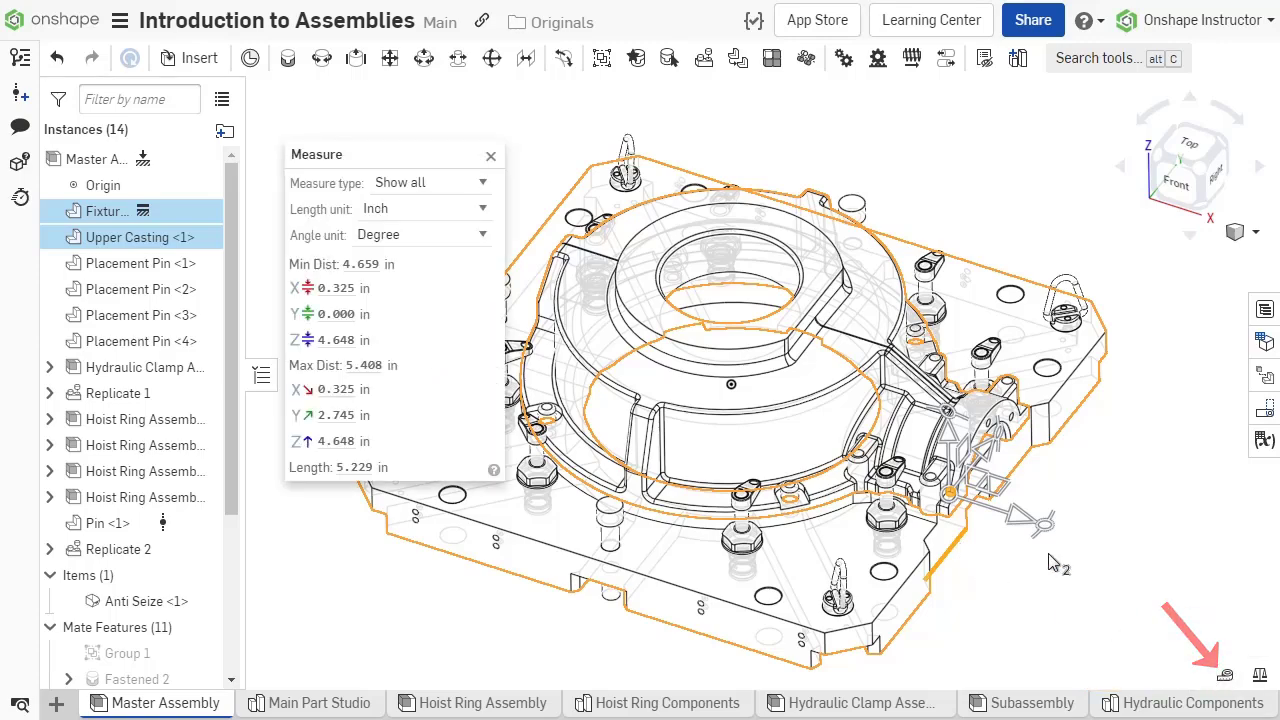
pyautogui.click(484, 183)
pyautogui.click(486, 182)
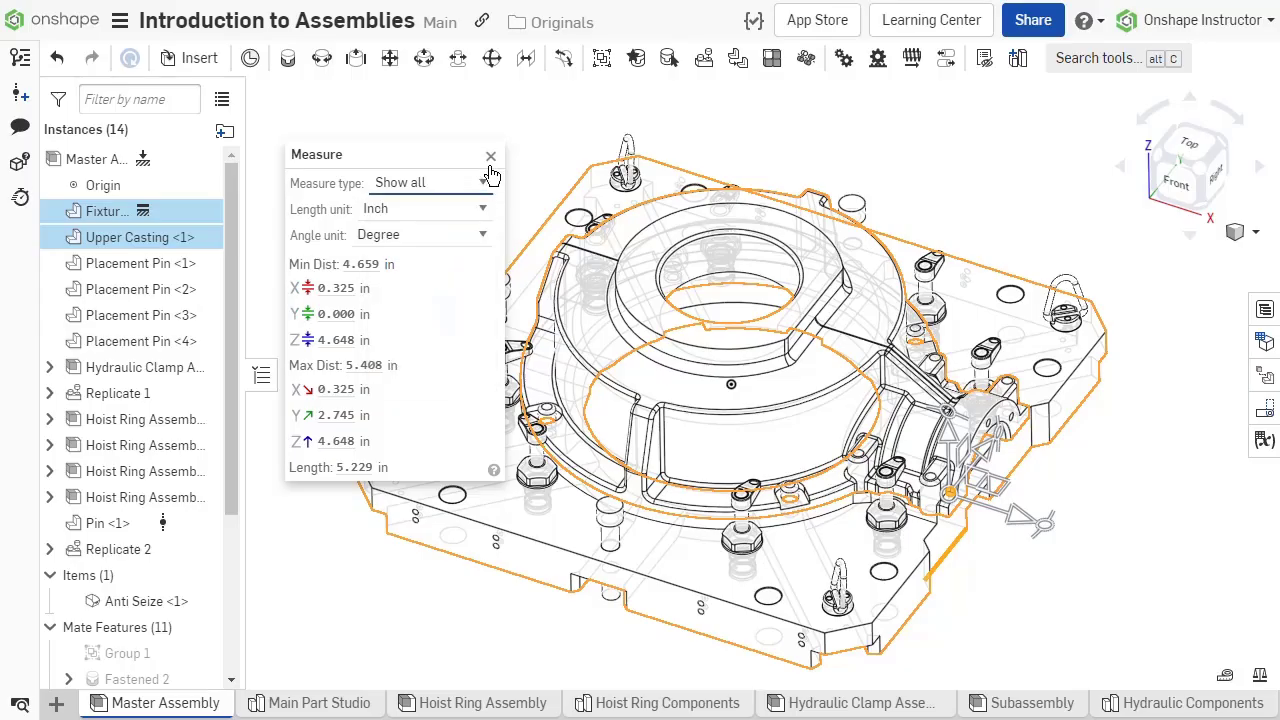
pyautogui.click(491, 156)
pyautogui.click(490, 161)
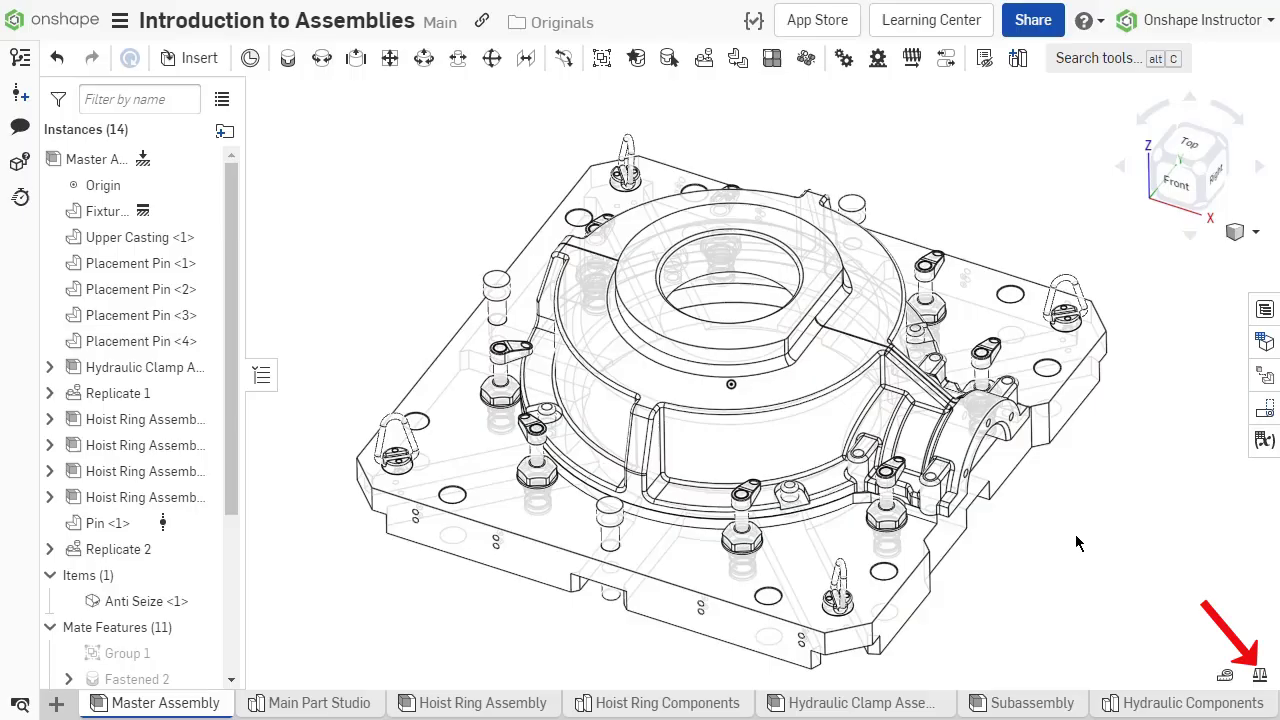
pyautogui.click(1259, 676)
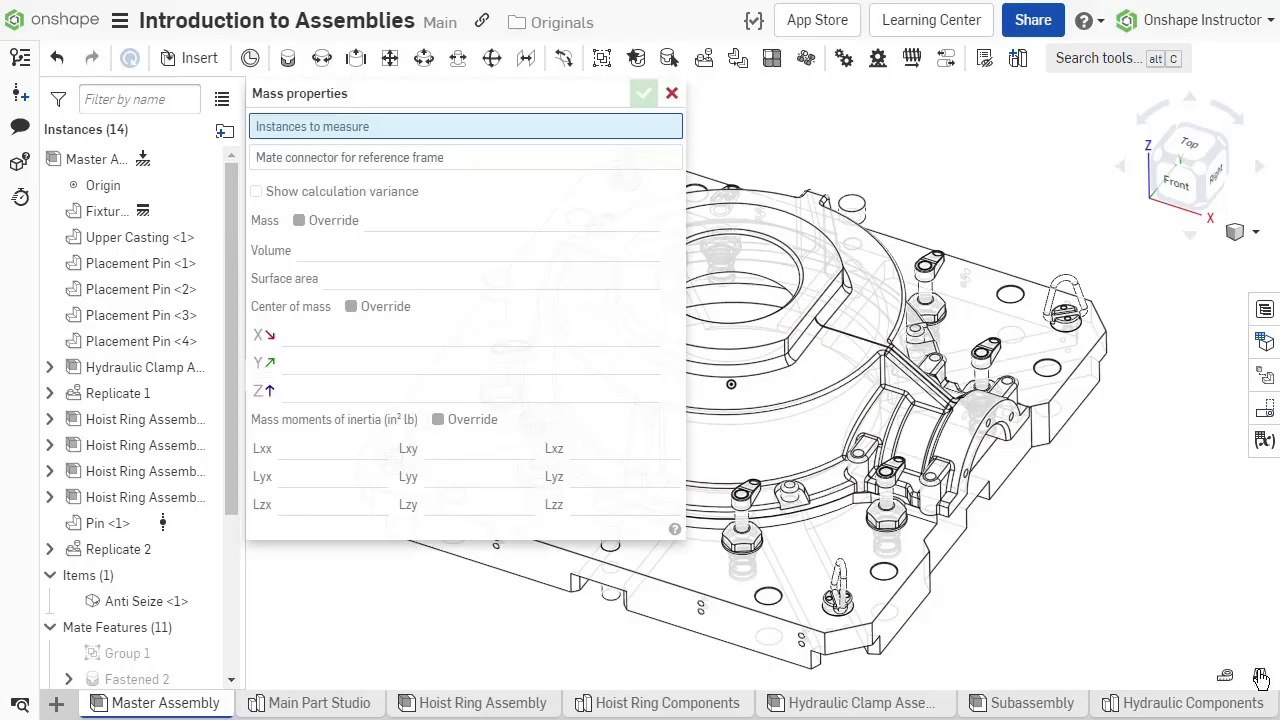
pyautogui.click(112, 211)
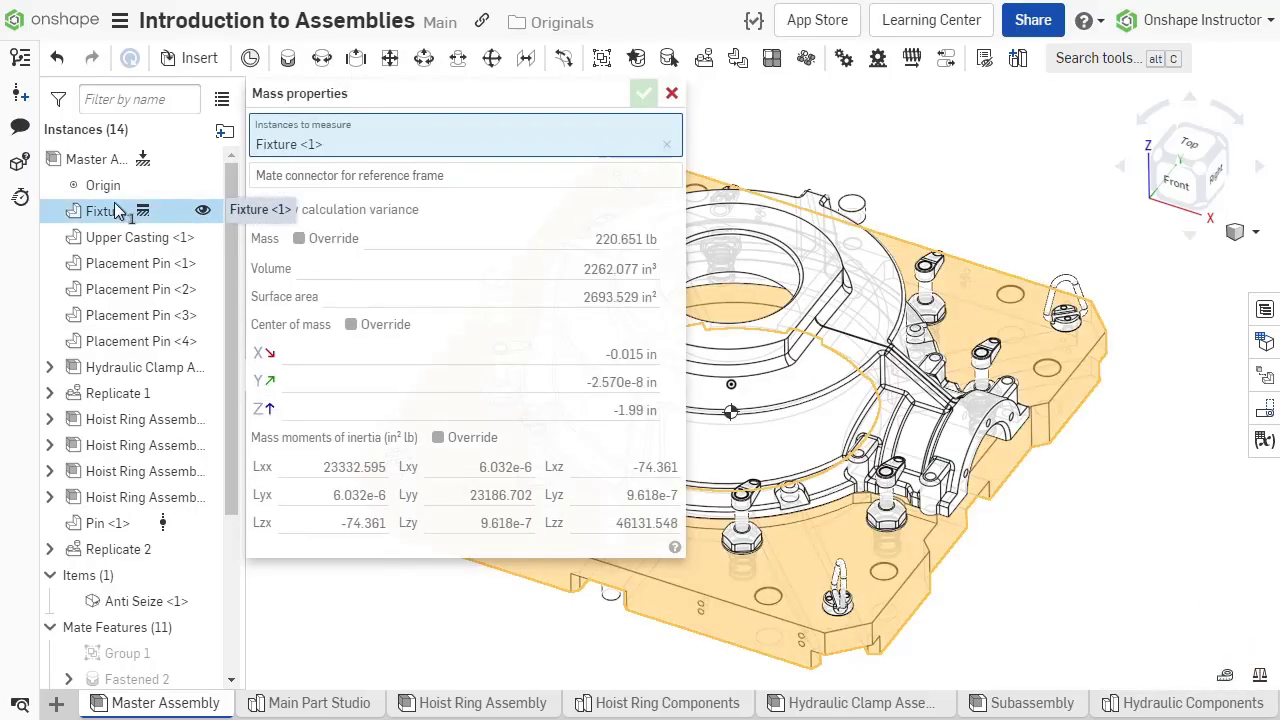
pyautogui.click(97, 159)
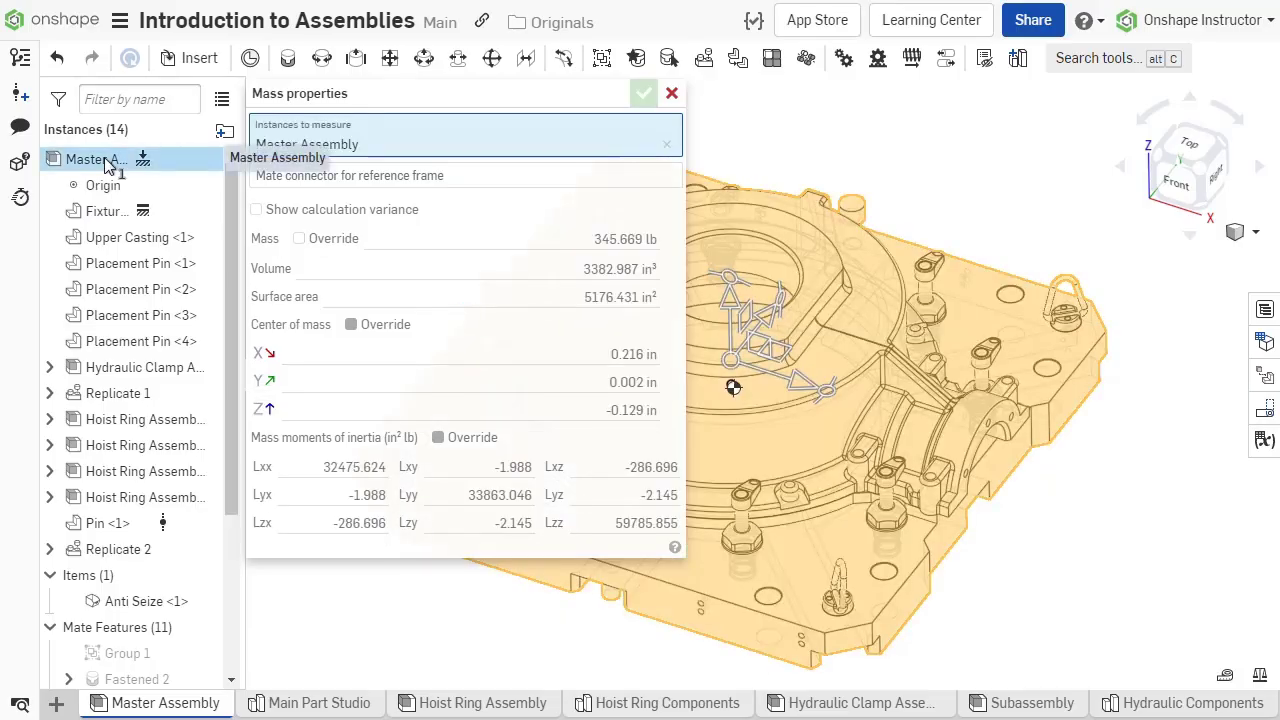
pyautogui.click(97, 159)
pyautogui.click(672, 93)
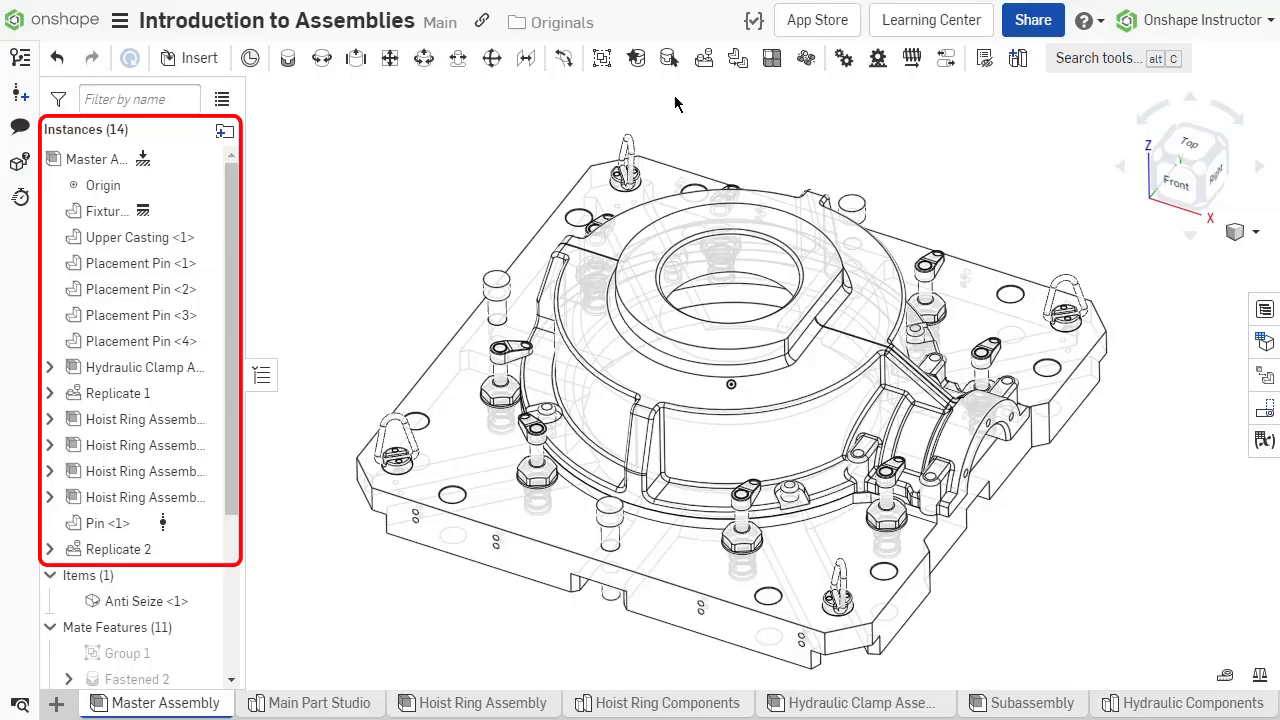
pyautogui.scroll(-1, 235, 190)
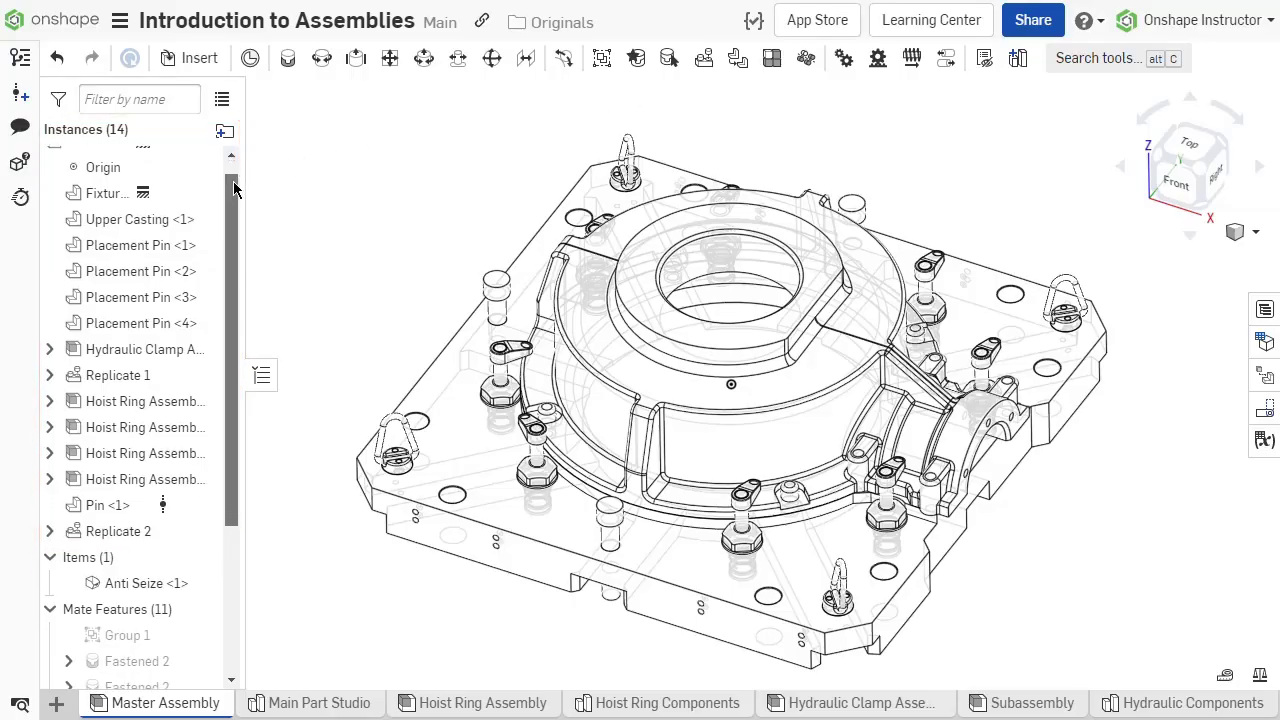
pyautogui.moveTo(235, 190); pyautogui.dragTo(240, 338)
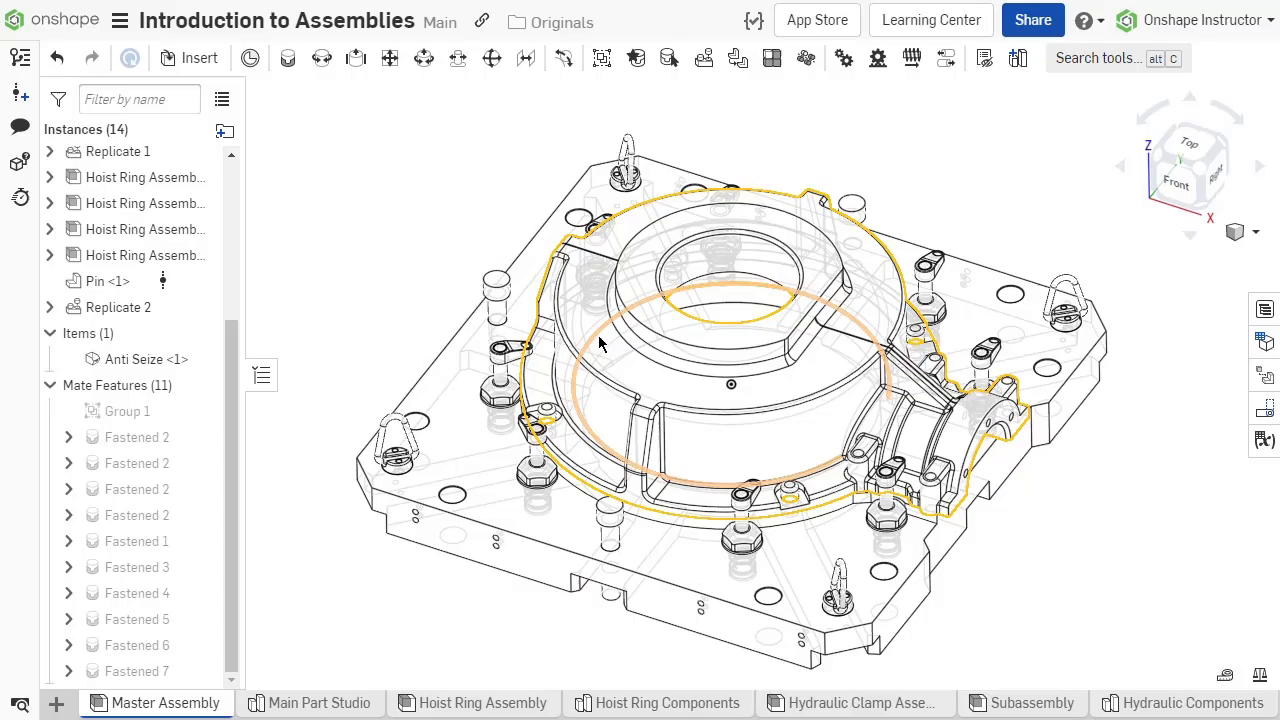
# Select the housing, clear the selection, then select Upper Casting <1> in the Instances list.
pyautogui.click(598, 341)
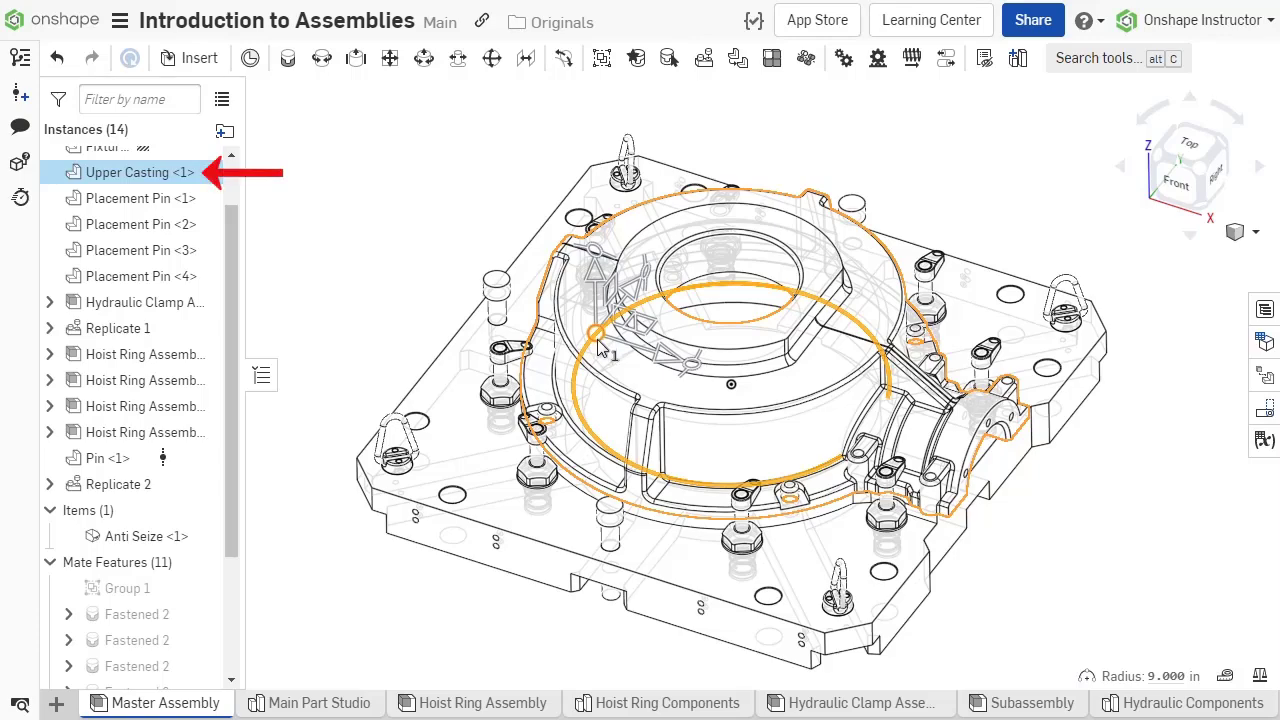
pyautogui.click(369, 268)
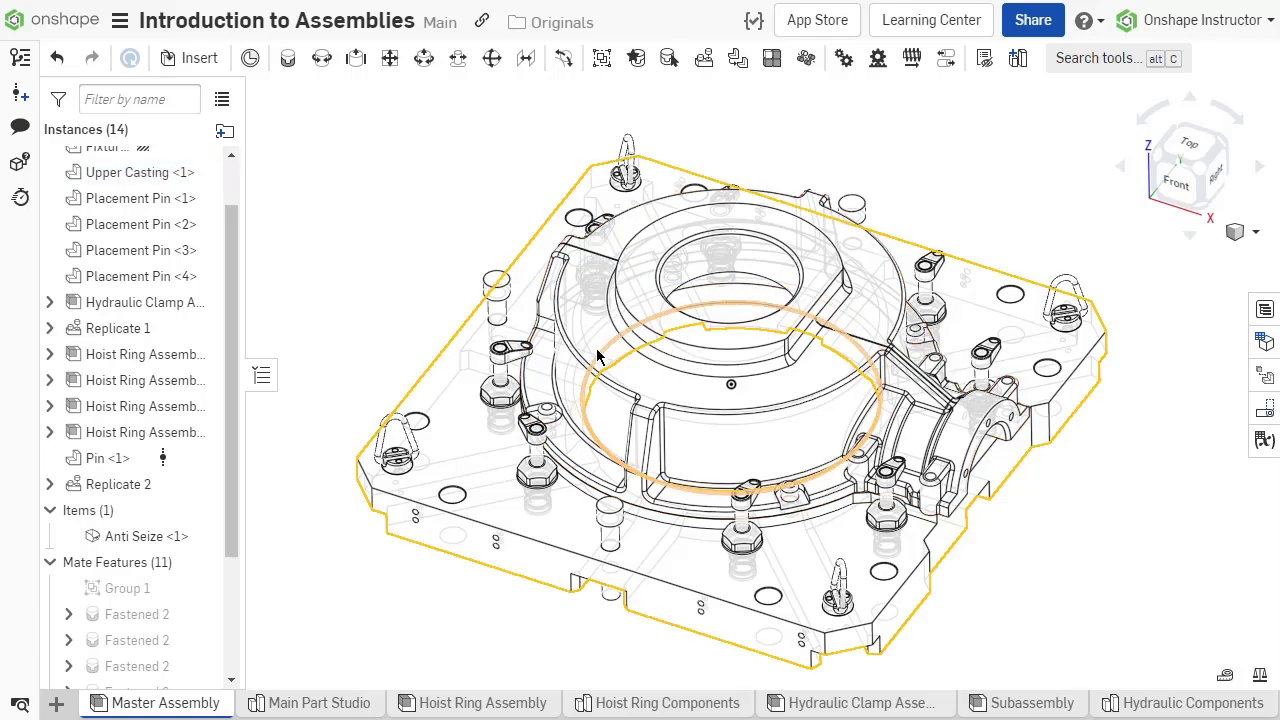
pyautogui.click(170, 180)
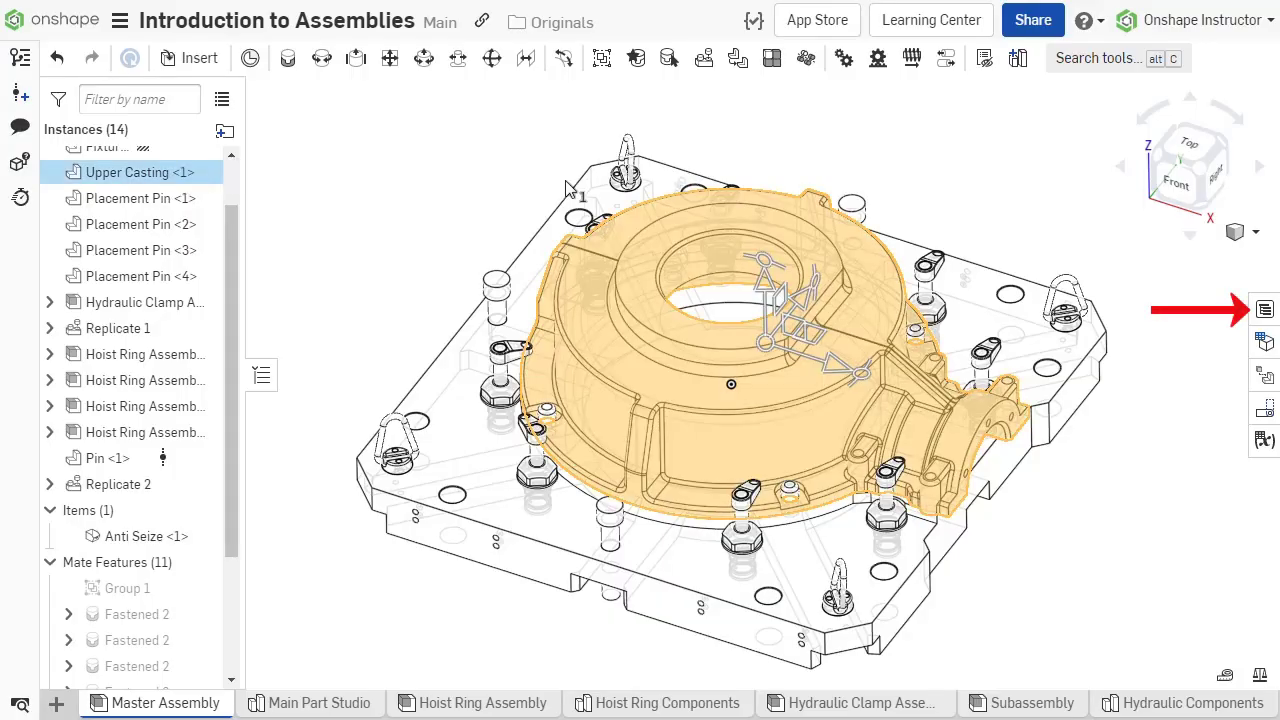
# Reorder Upper Casting above Fixture so it becomes BOM item 1.
pyautogui.click(1262, 314)
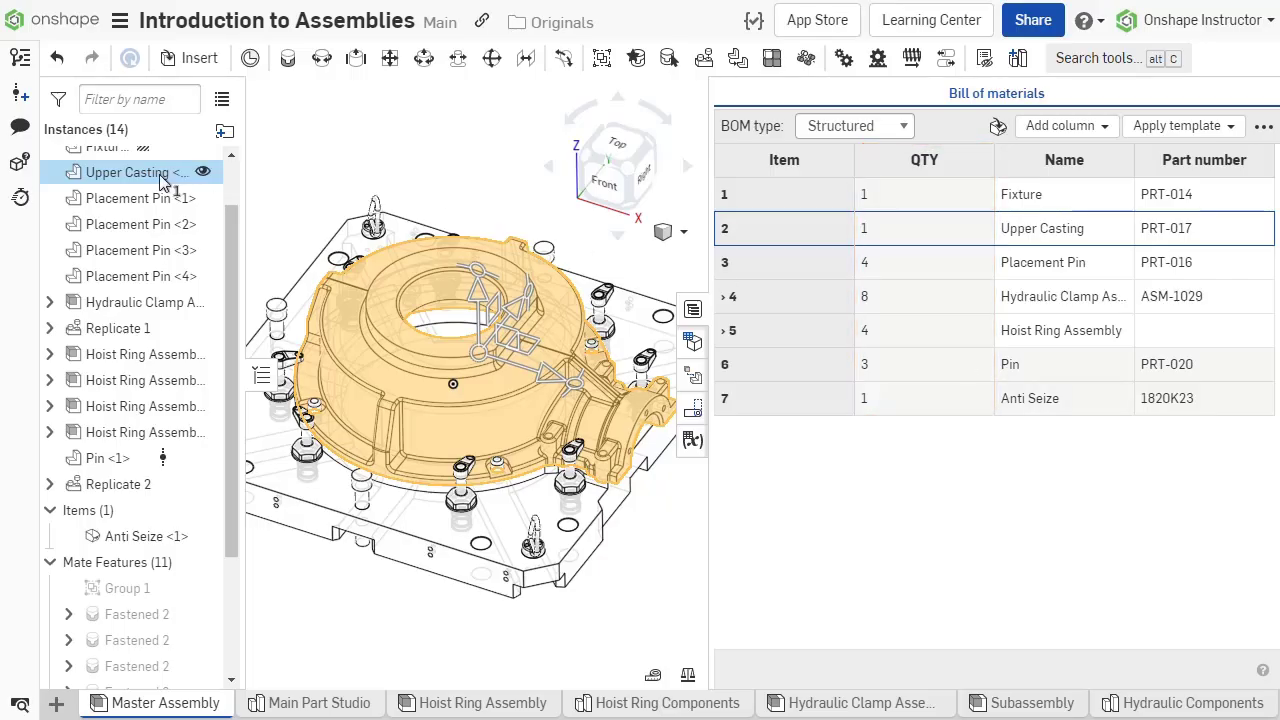
pyautogui.moveTo(123, 178)
pyautogui.mouseDown()
pyautogui.moveTo(125, 160)
pyautogui.moveTo(127, 203)
pyautogui.mouseUp()
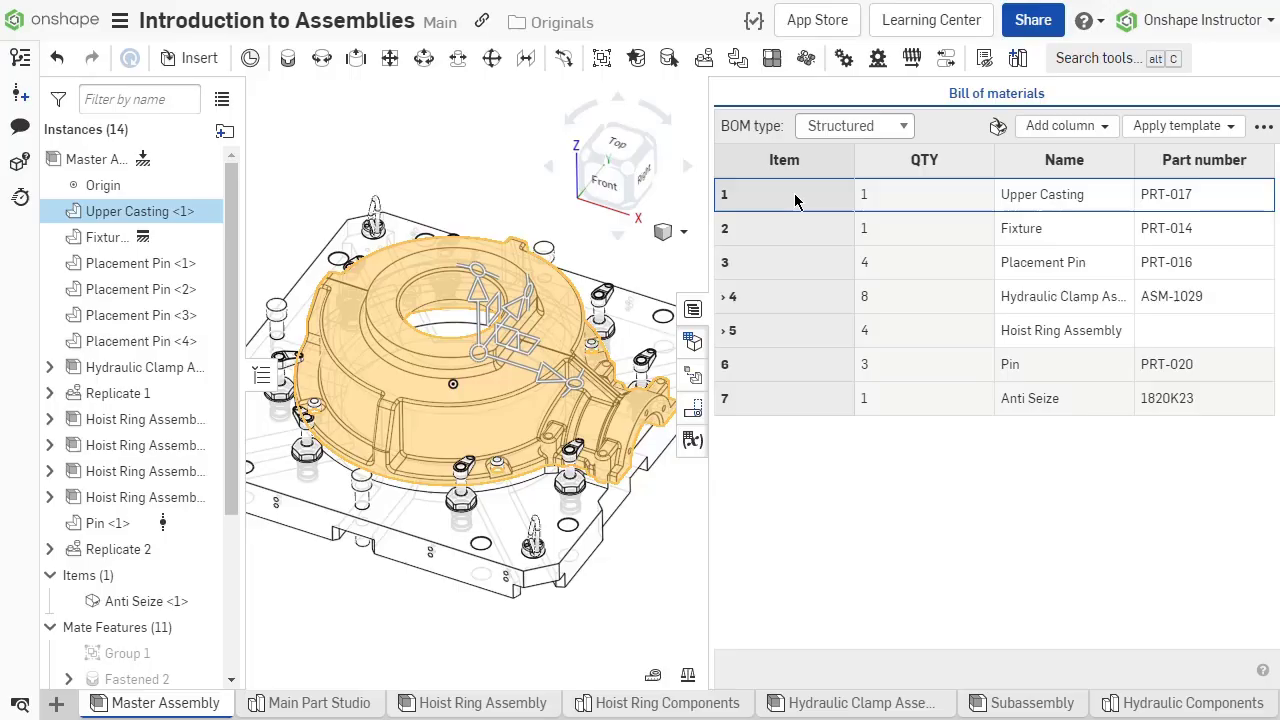
pyautogui.click(692, 309)
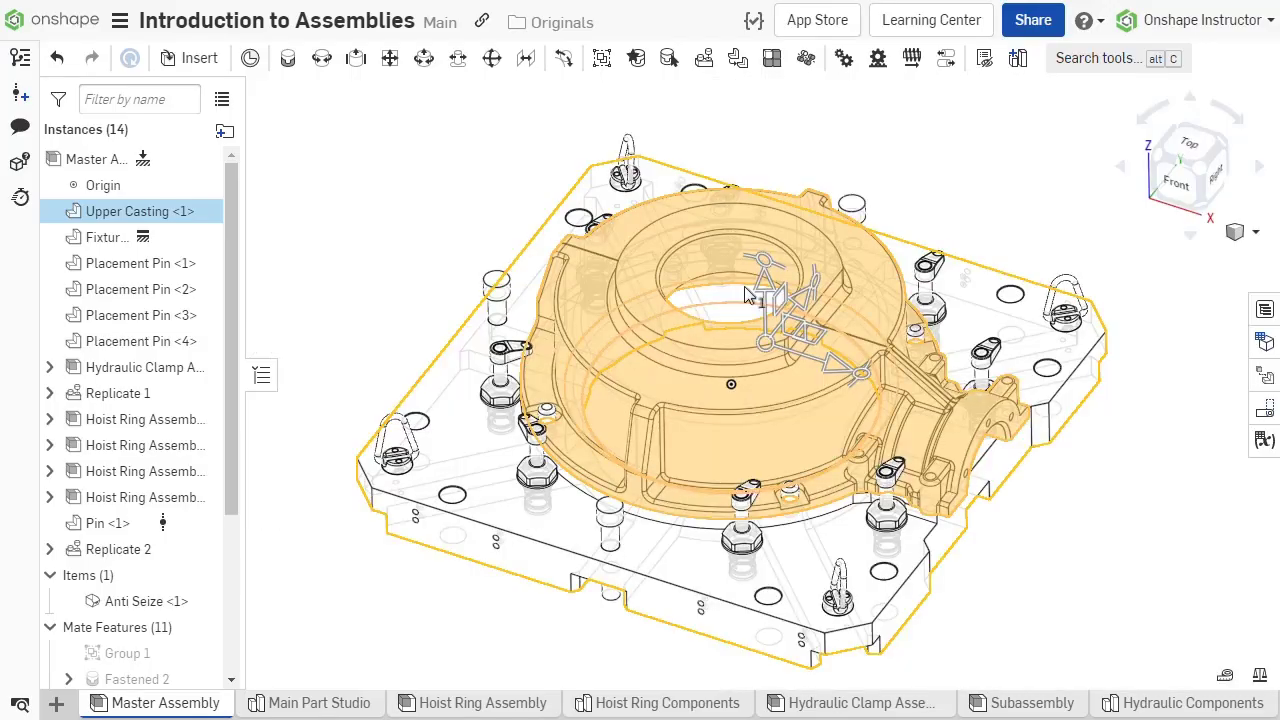
# Switch the model's render style to Shaded and deselect Upper Casting.
pyautogui.click(1252, 232)
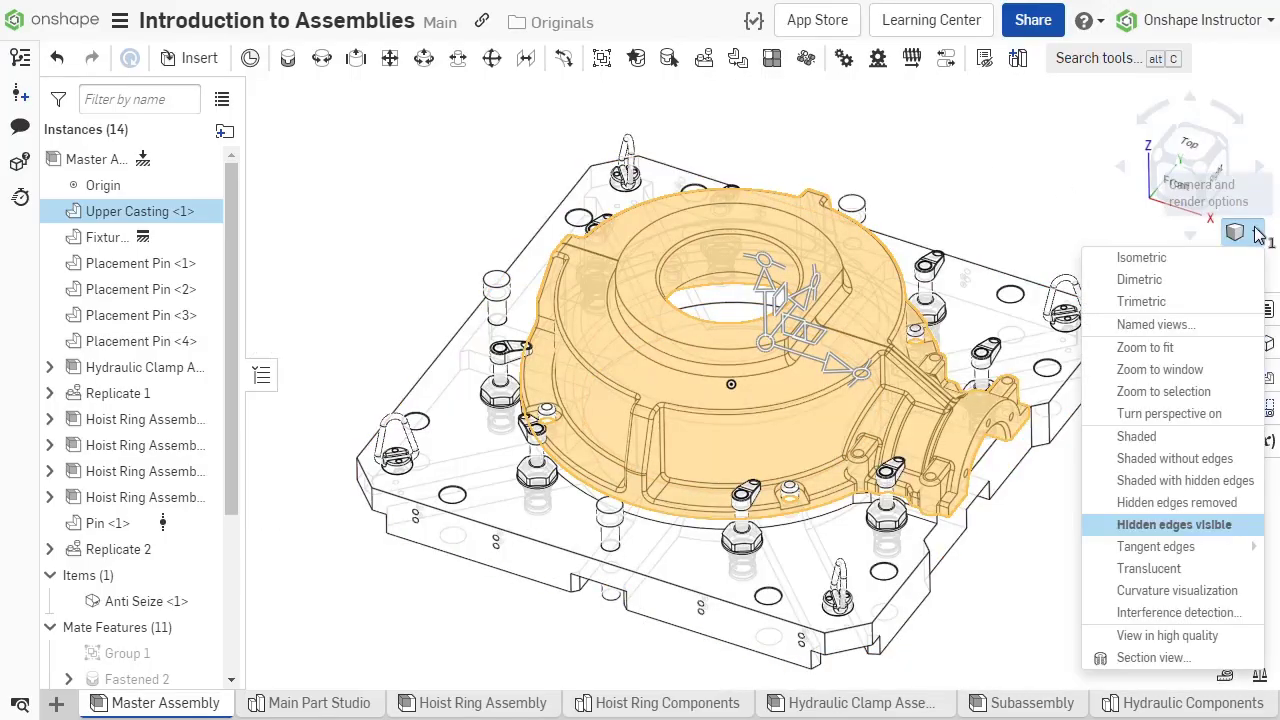
pyautogui.click(1140, 437)
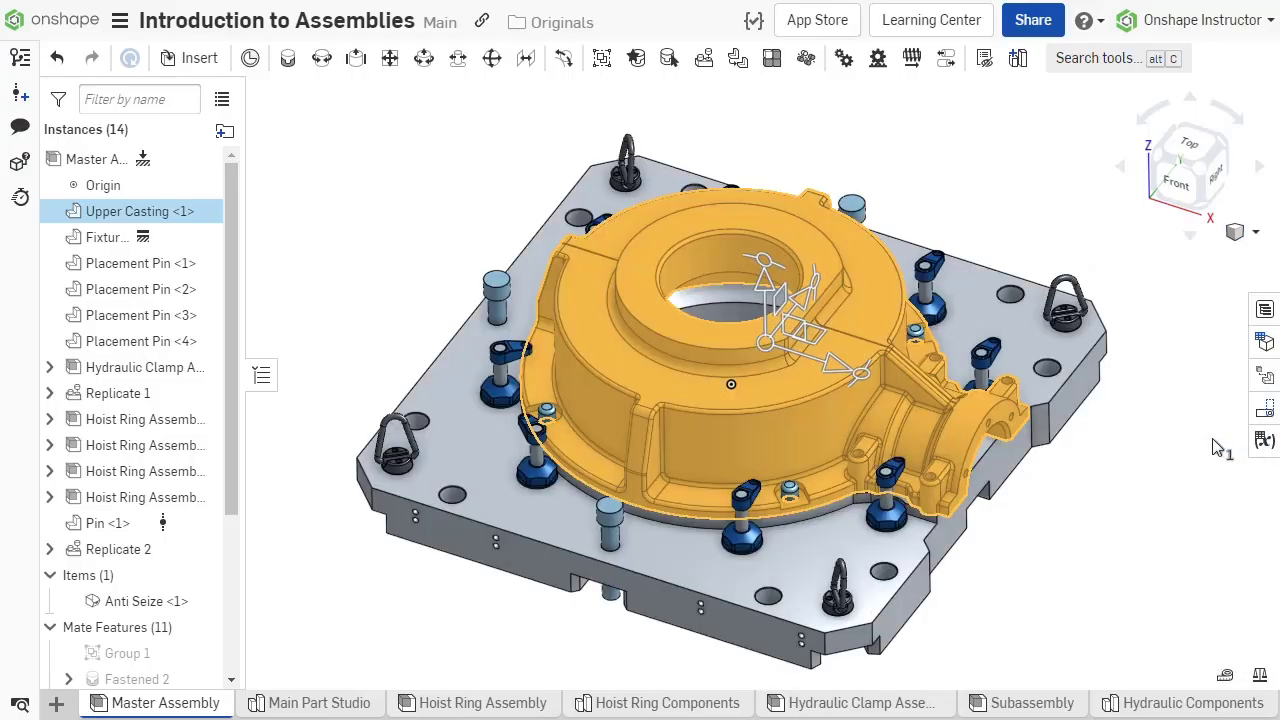
pyautogui.click(1217, 447)
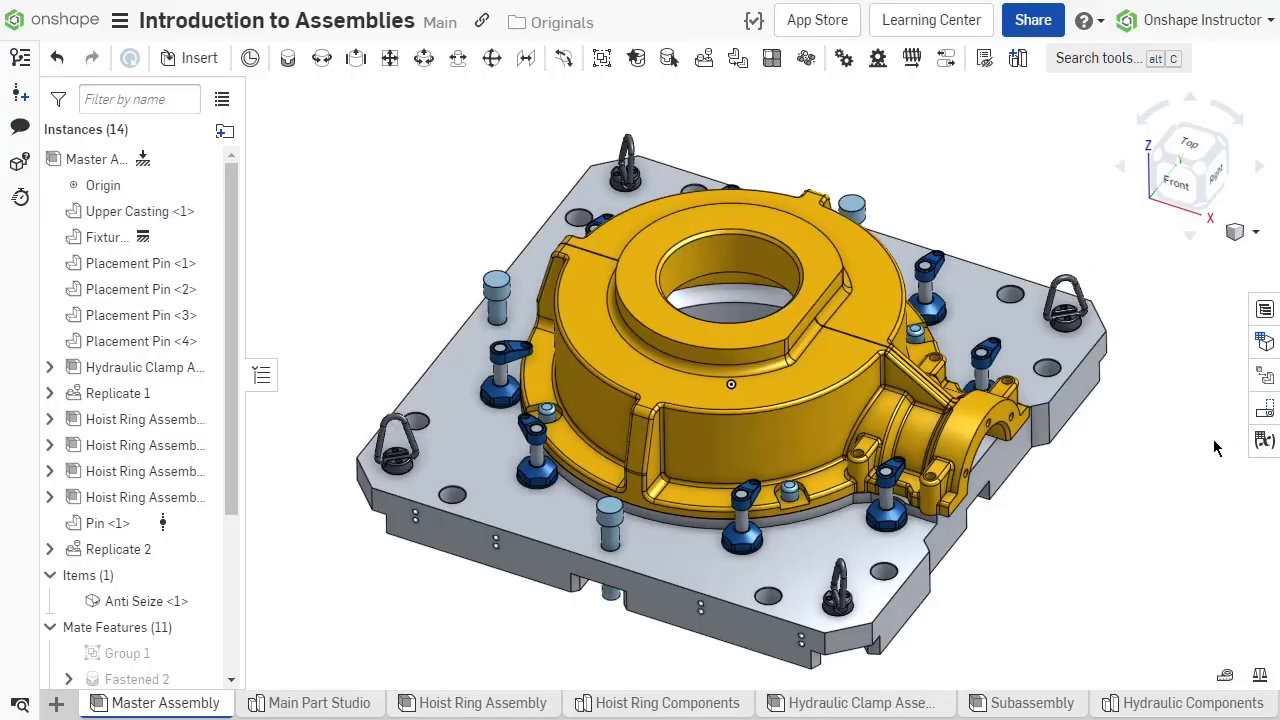